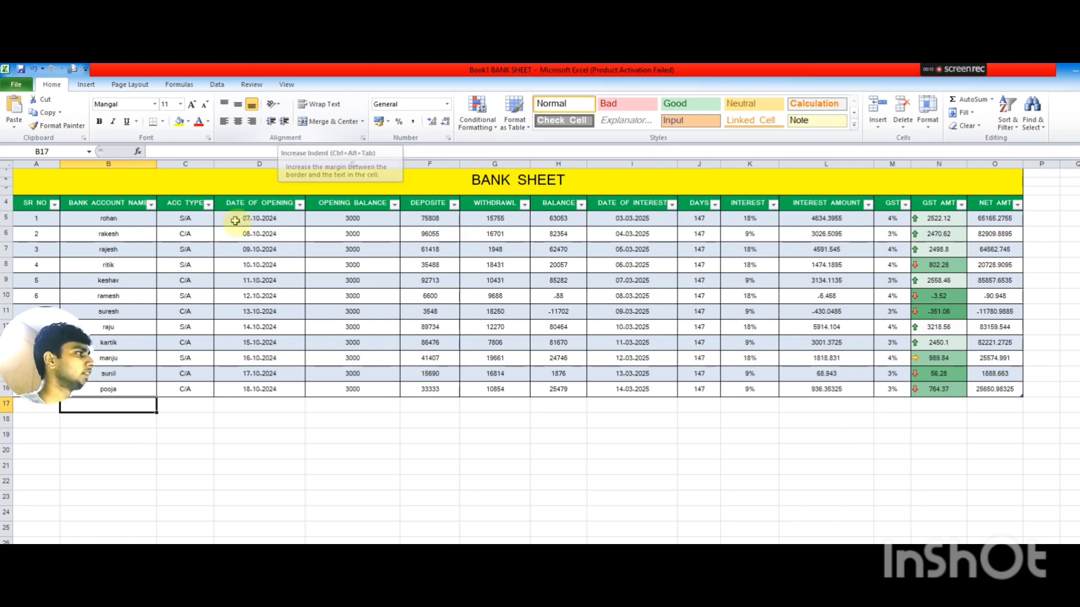
Step: Adjust the indent of the first account name in B5 and replace it with another first name
{"action": "left_click", "coordinate": [112, 220]}
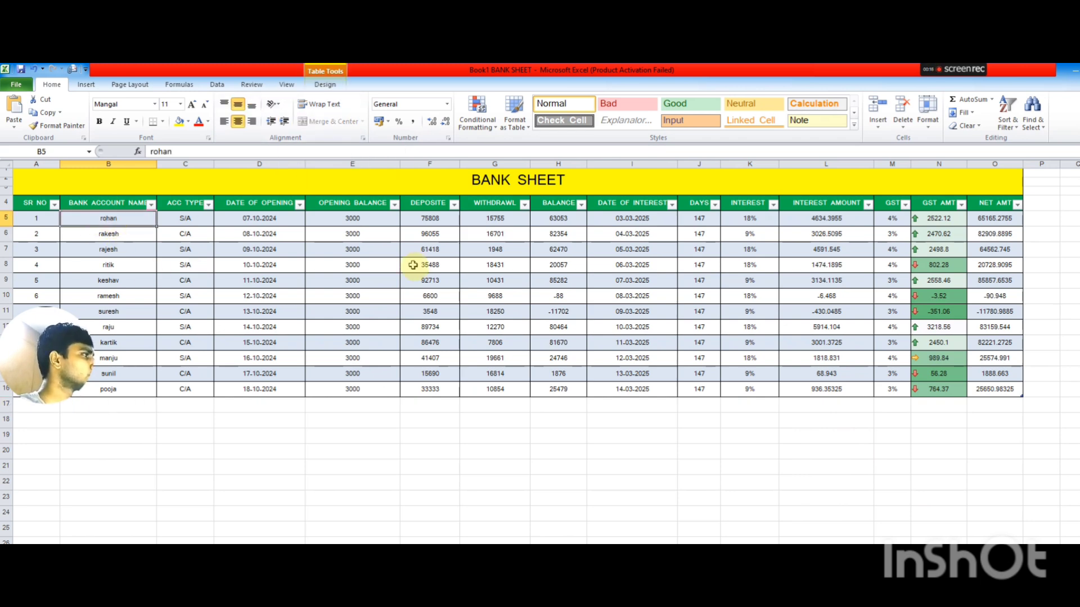
{"action": "left_click", "coordinate": [284, 124]}
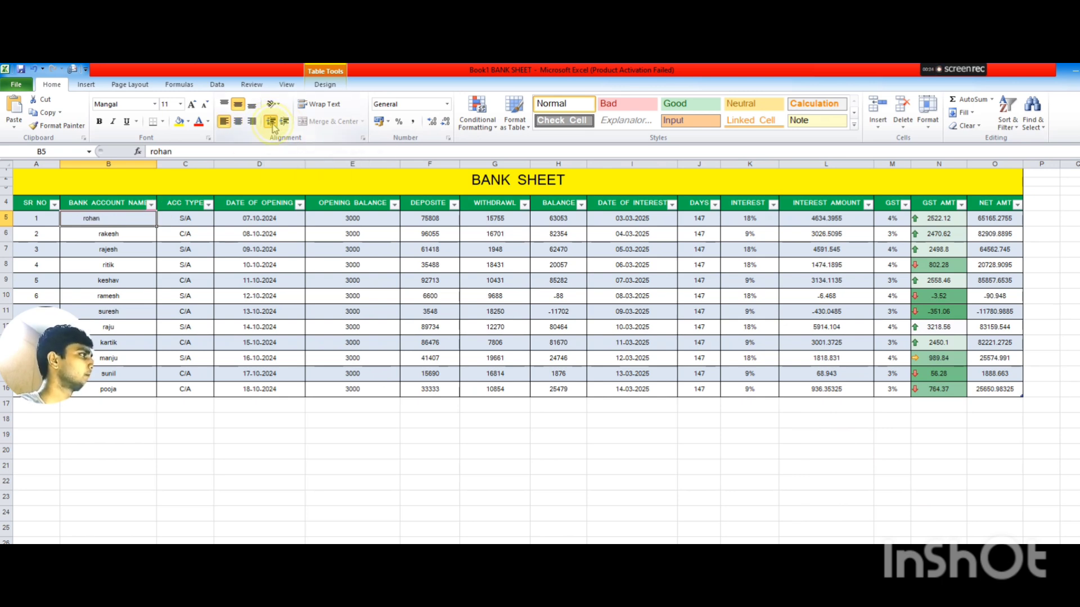
{"action": "left_click", "coordinate": [280, 125]}
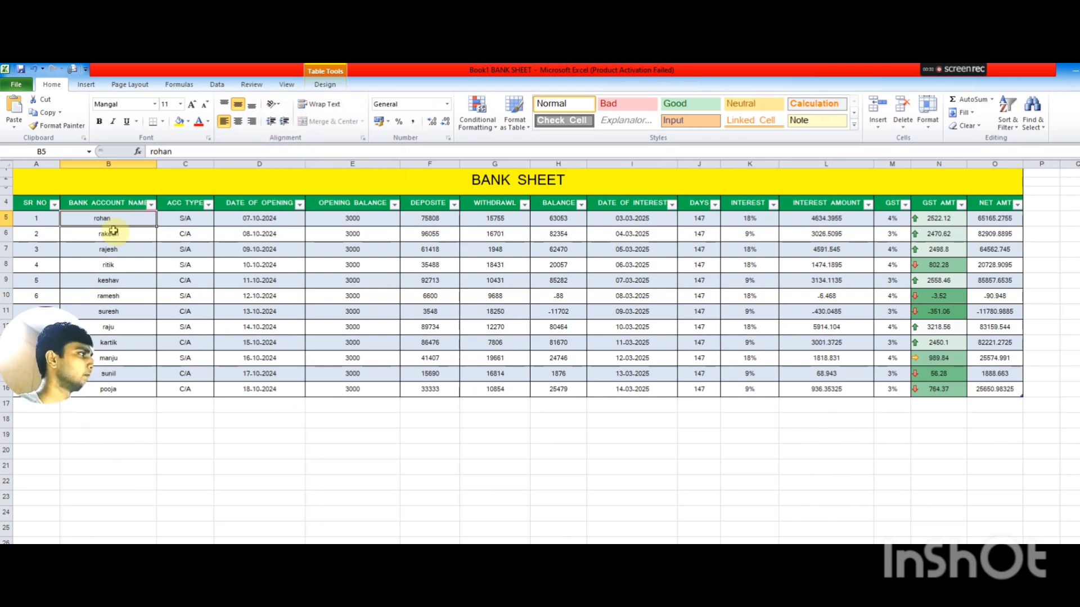
{"action": "key", "text": "BackSpace"}
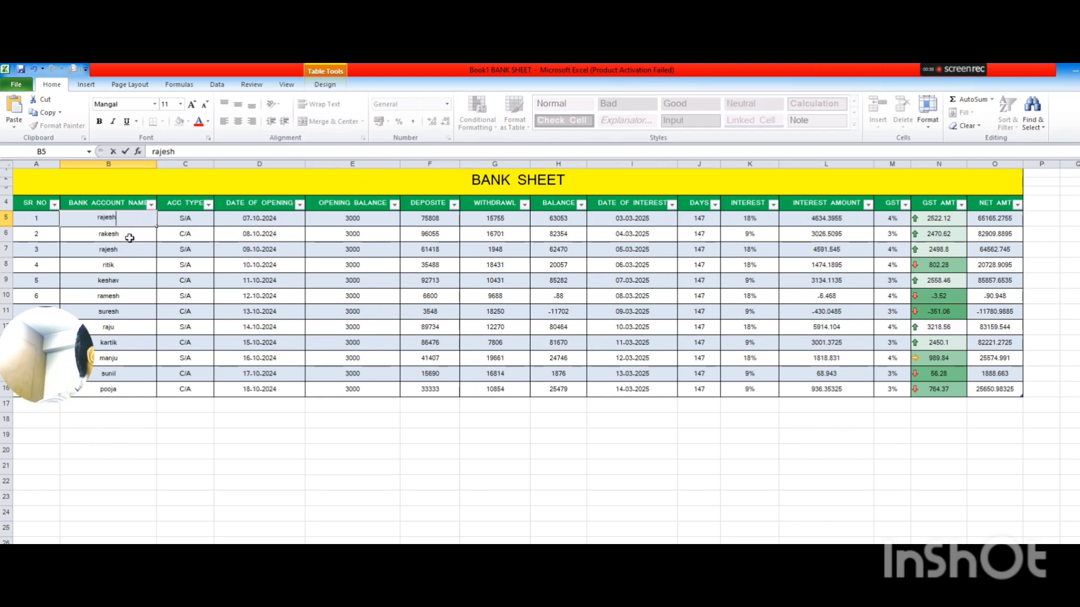
{"action": "key", "text": "Return"}
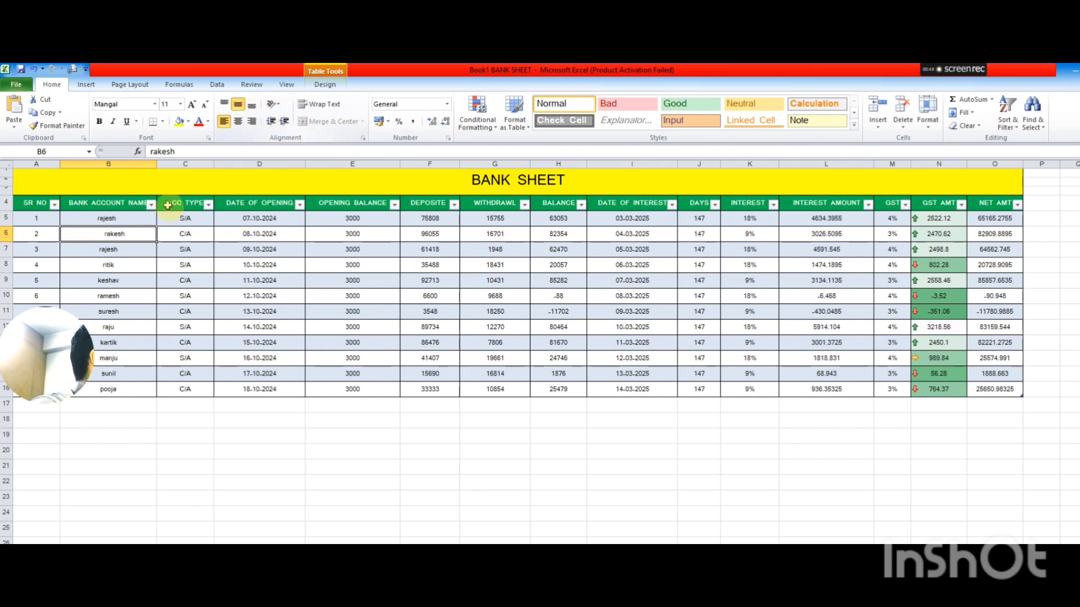
Step: Shift the account names in B5 and B6 by decreasing and increasing their cell indents
{"action": "left_click", "coordinate": [102, 218]}
{"action": "left_click", "coordinate": [269, 122]}
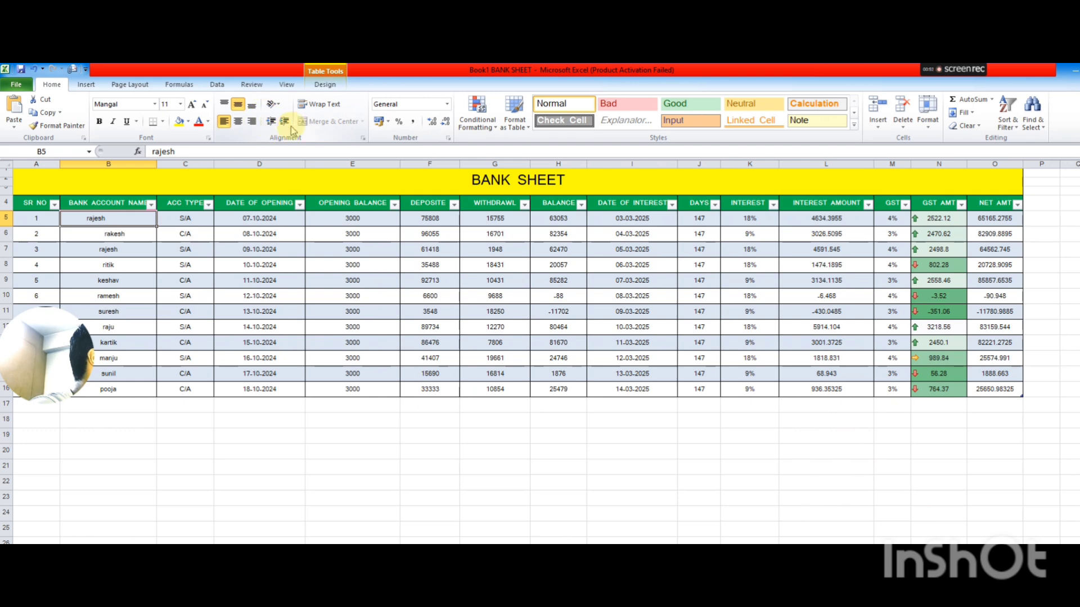
{"action": "left_click", "coordinate": [287, 128]}
{"action": "left_click", "coordinate": [120, 237]}
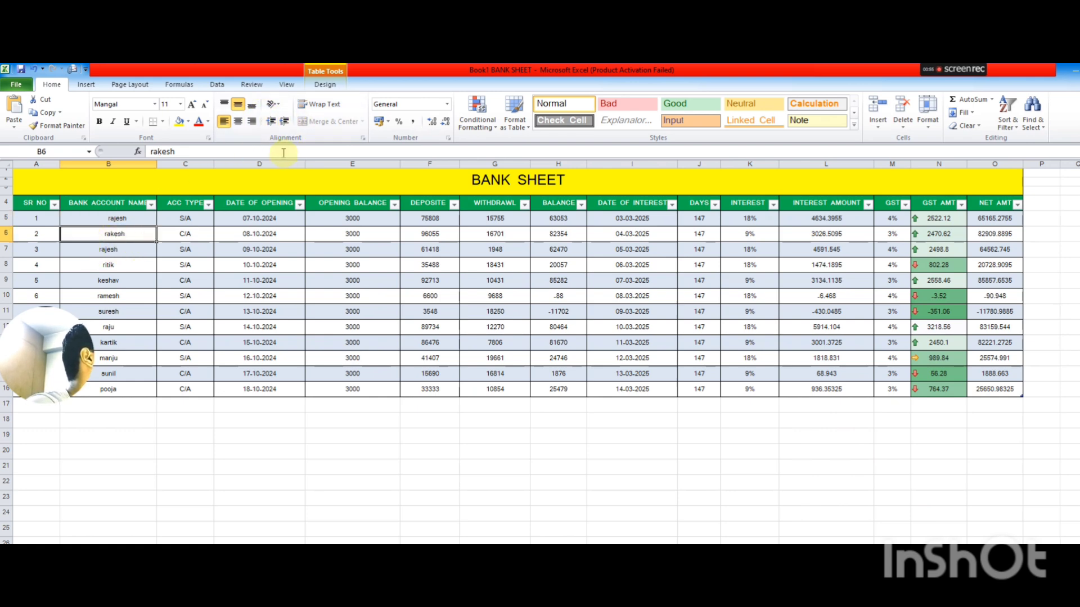
{"action": "left_click", "coordinate": [128, 221]}
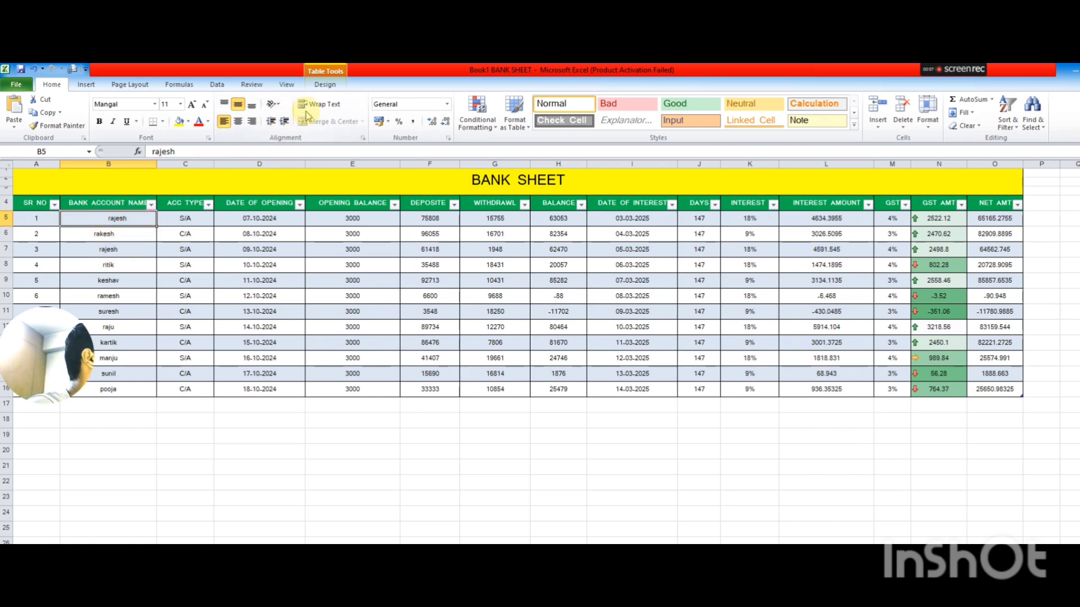
{"action": "left_click", "coordinate": [271, 129]}
Step: Center the contents of the whole Bank Account Name column and deselect it
{"action": "left_click", "coordinate": [108, 164]}
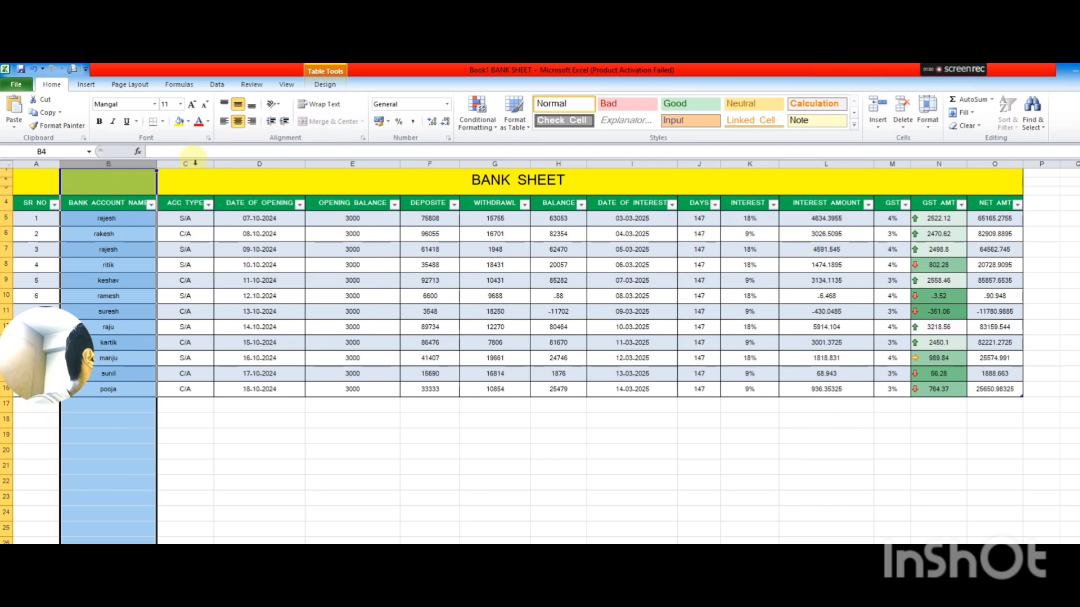
{"action": "left_click", "coordinate": [240, 126]}
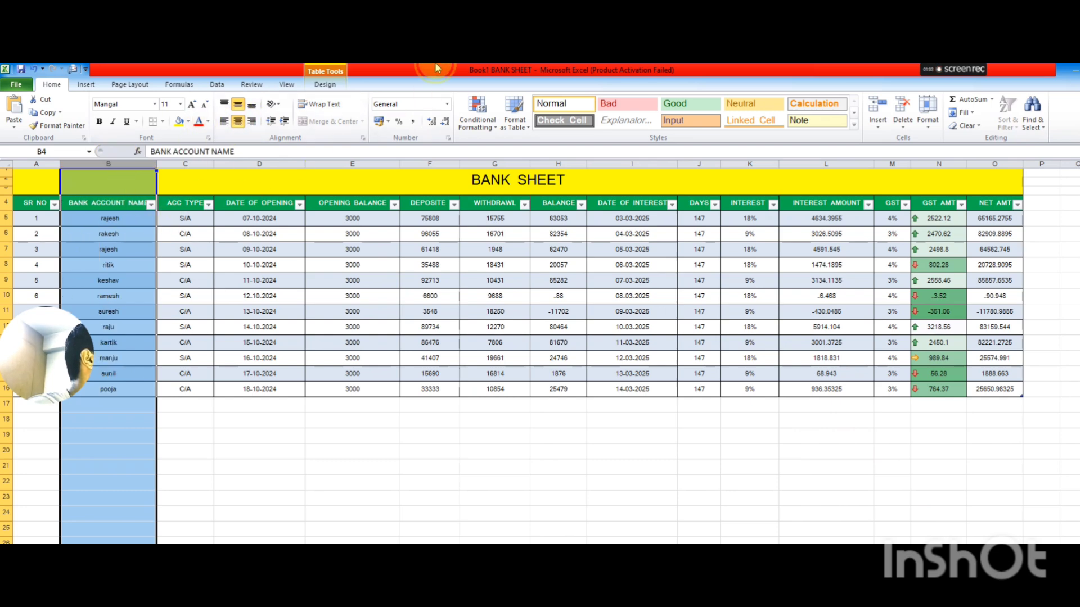
{"action": "left_click", "coordinate": [355, 497]}
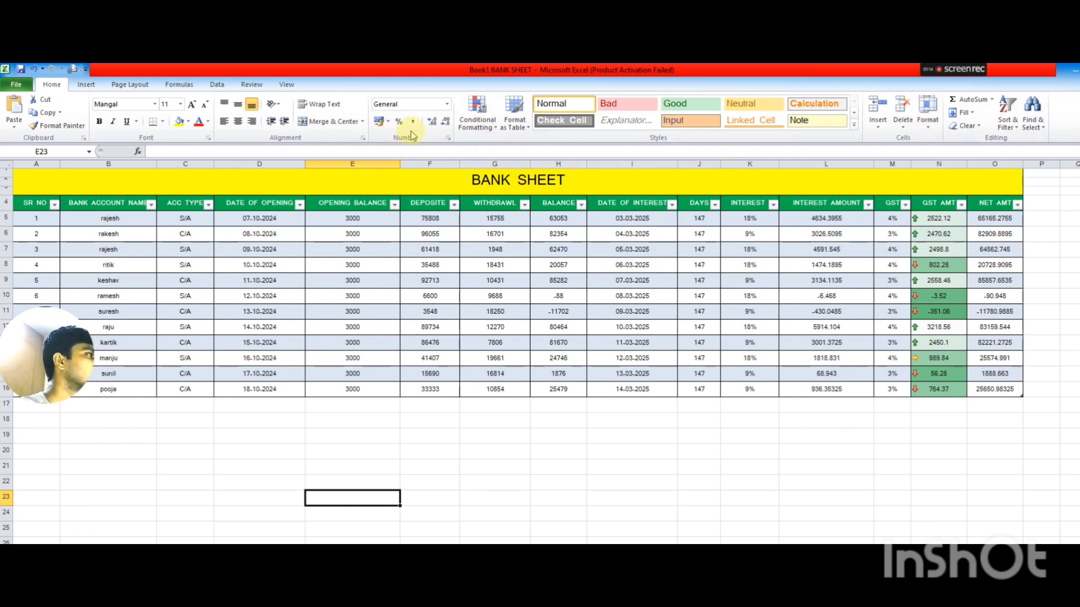
Step: Apply the Number format to the opening balances in E5:E16
{"action": "left_click", "coordinate": [447, 104]}
{"action": "left_click", "coordinate": [247, 222]}
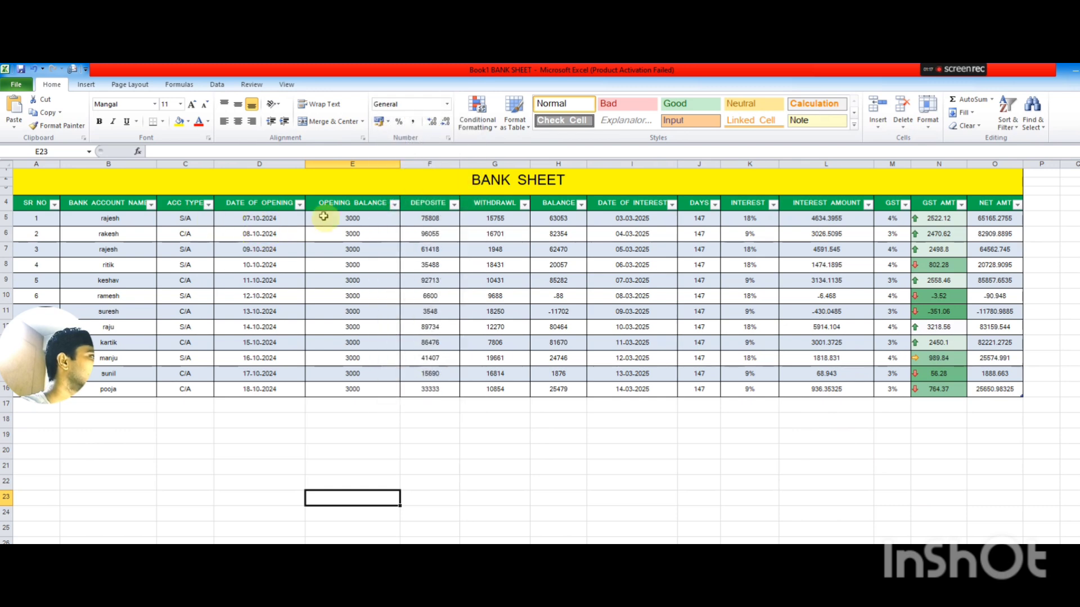
{"action": "left_click_drag", "start_coordinate": [323, 216], "coordinate": [354, 389]}
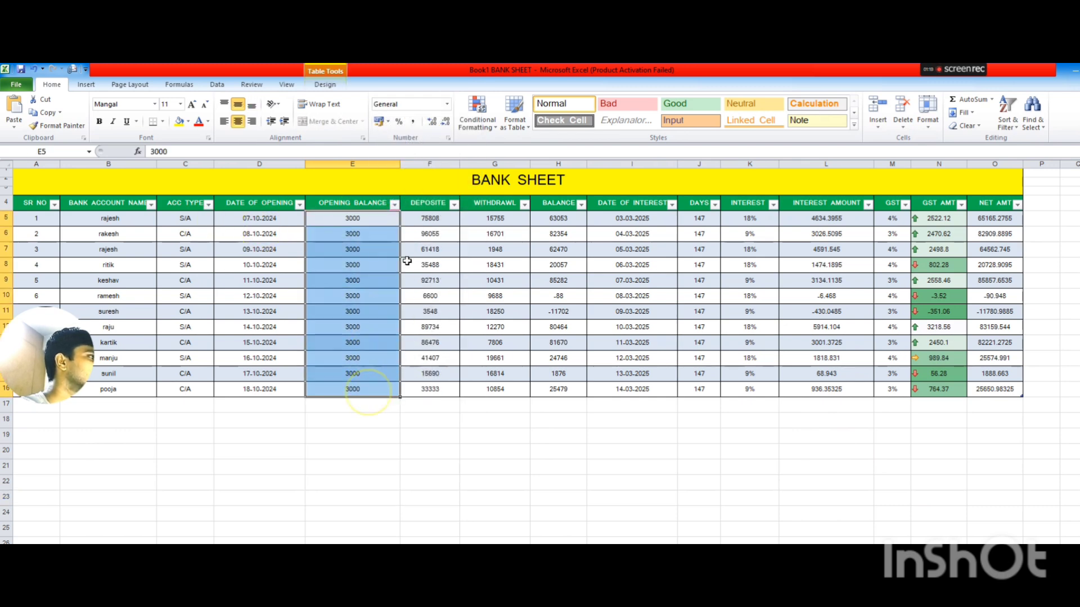
{"action": "left_click", "coordinate": [446, 105]}
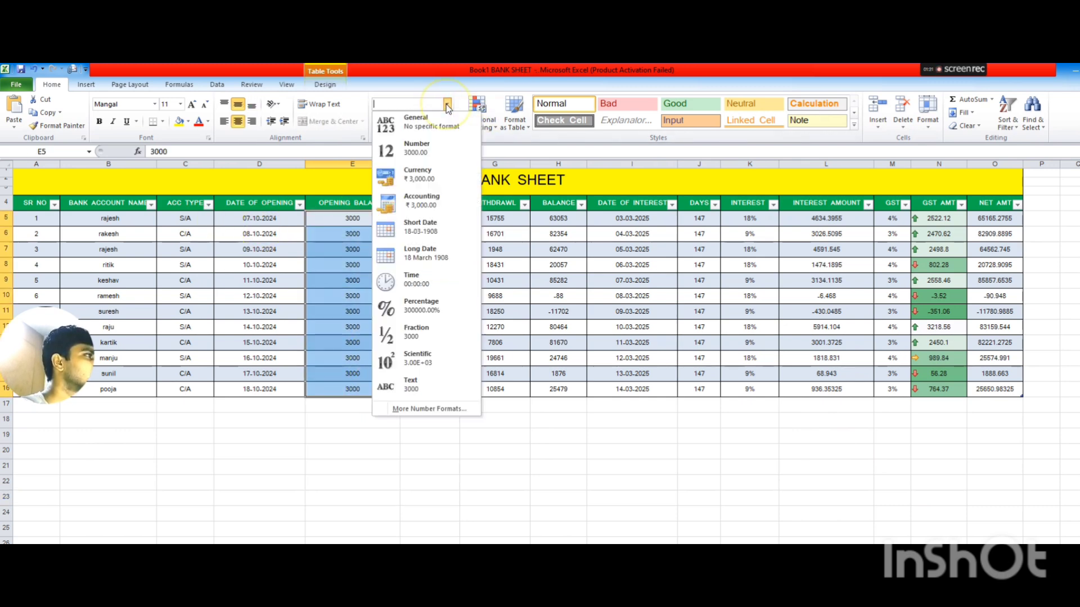
{"action": "left_click", "coordinate": [414, 148]}
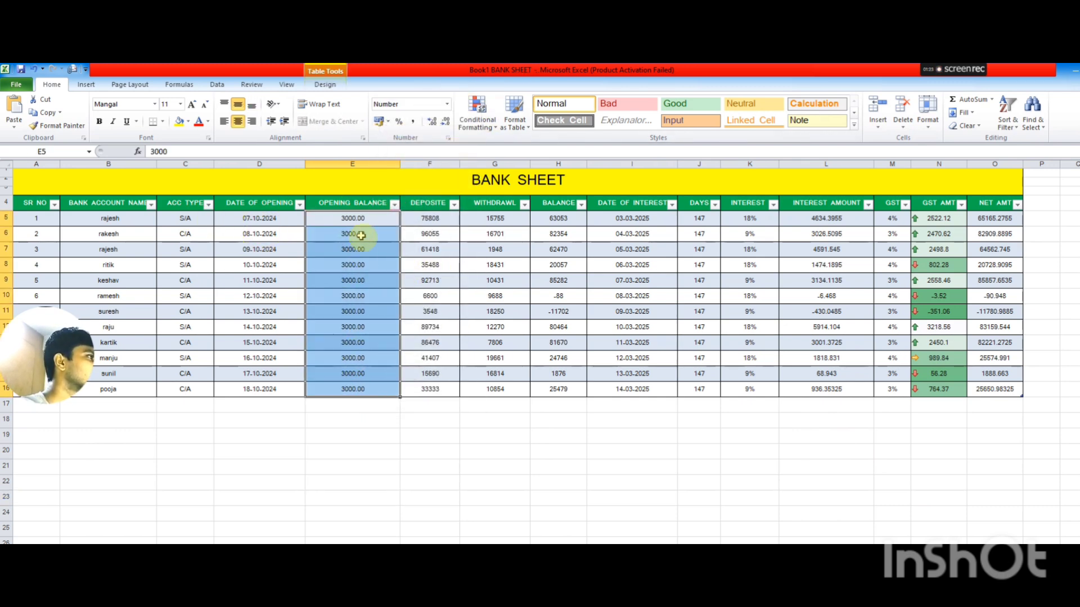
Step: Change the format of the selected opening balances to Currency and finally to Accounting
{"action": "left_click", "coordinate": [447, 104]}
{"action": "left_click", "coordinate": [419, 178]}
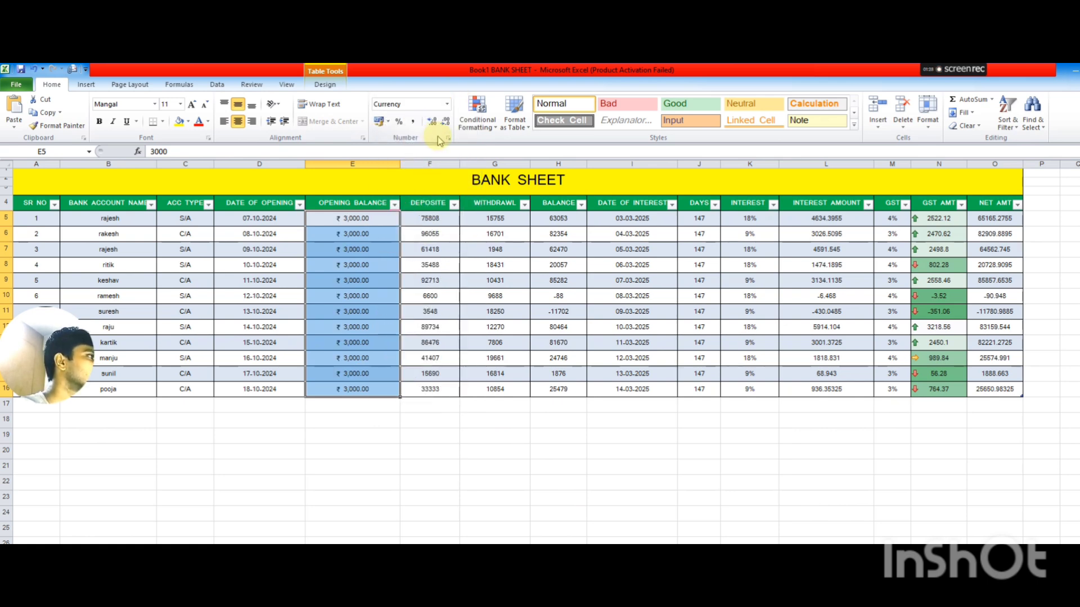
{"action": "left_click", "coordinate": [448, 104]}
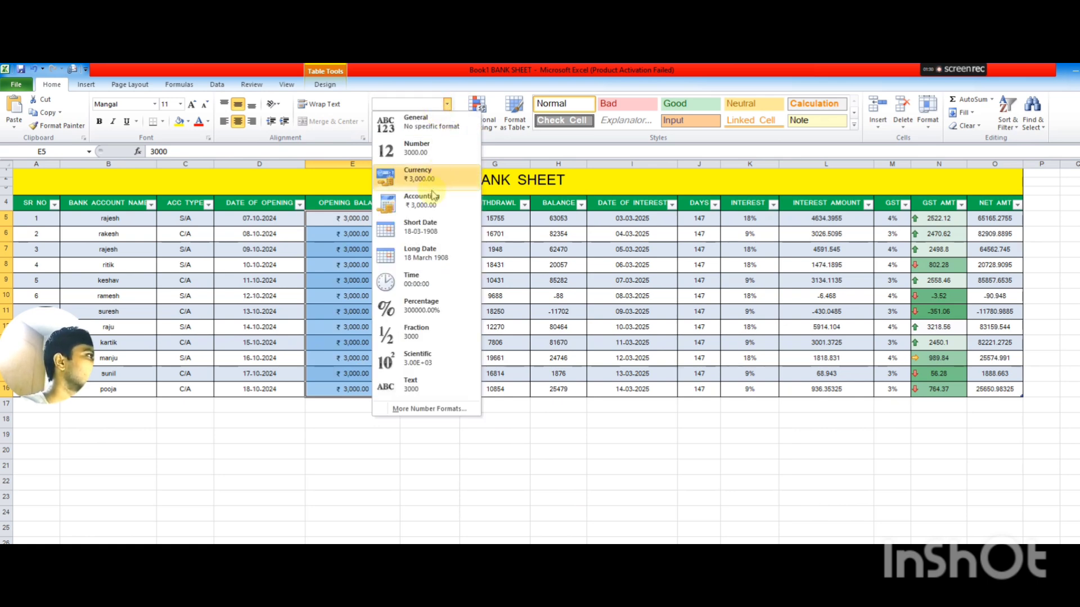
{"action": "left_click", "coordinate": [434, 206]}
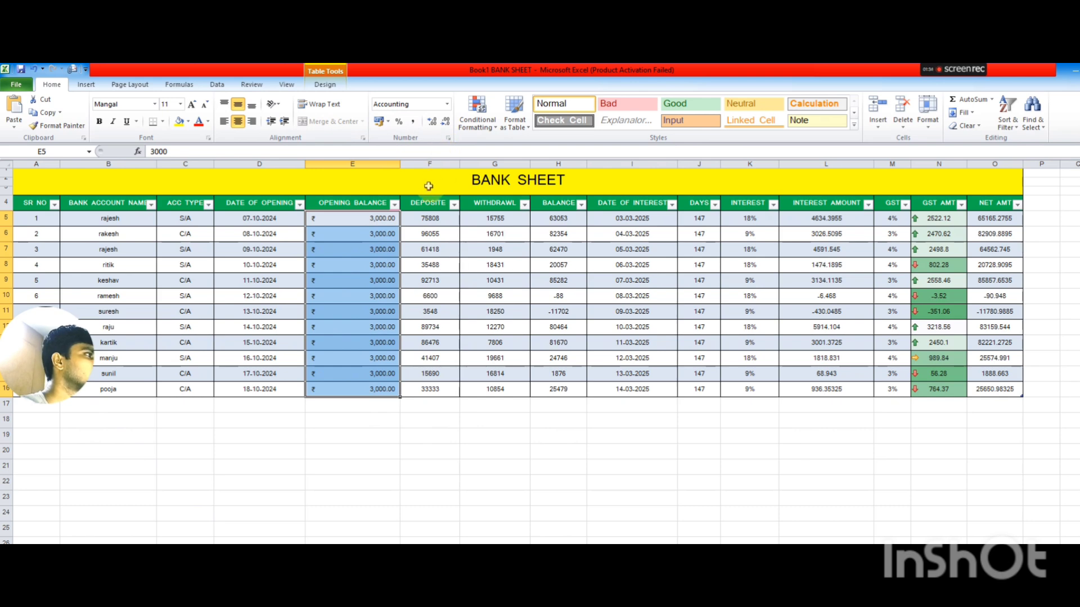
Step: Format the whole Date of Opening column as Long Date
{"action": "left_click", "coordinate": [447, 105]}
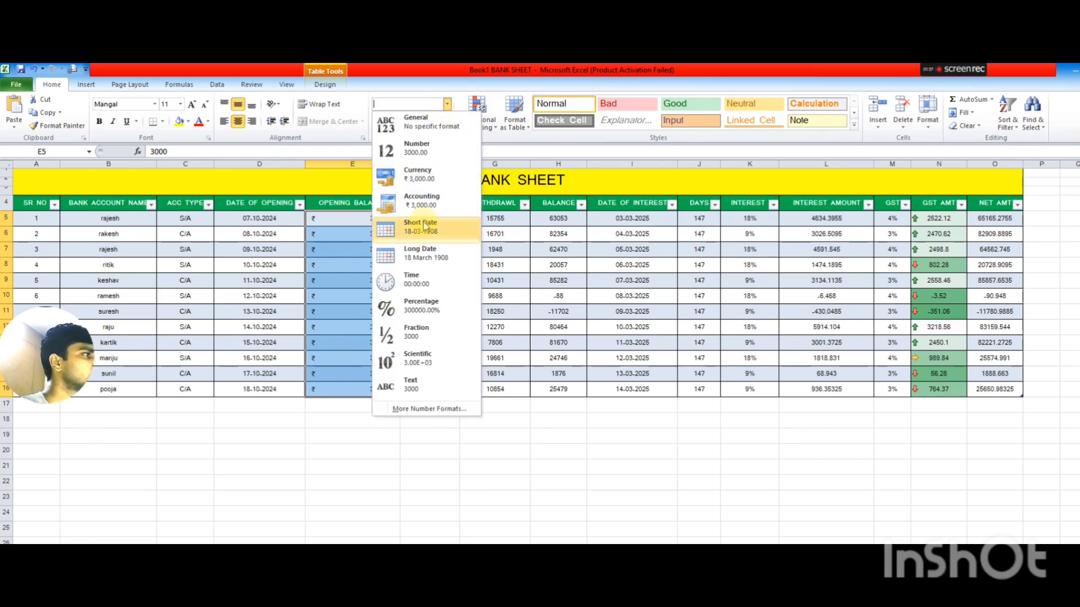
{"action": "left_click", "coordinate": [225, 223]}
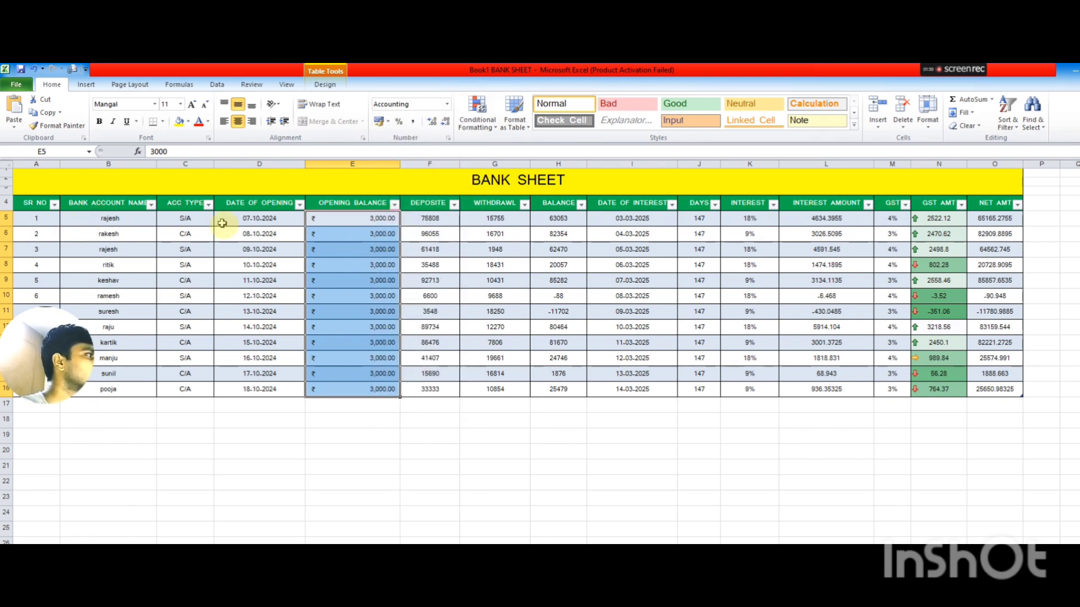
{"action": "left_click", "coordinate": [273, 224]}
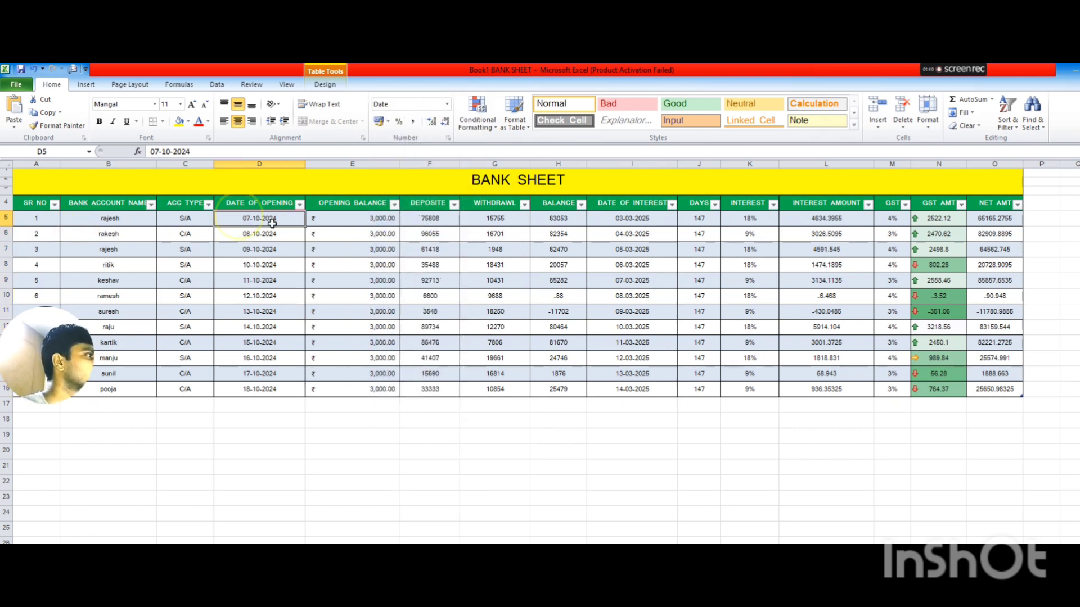
{"action": "left_click", "coordinate": [276, 162]}
{"action": "left_click", "coordinate": [448, 106]}
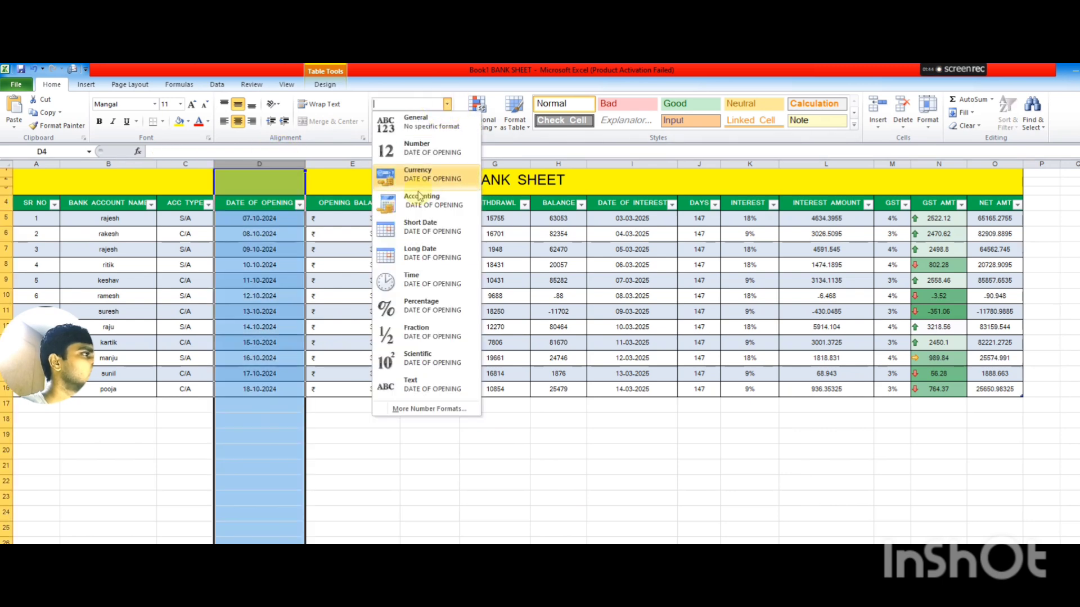
{"action": "left_click", "coordinate": [431, 258]}
{"action": "left_click", "coordinate": [447, 105]}
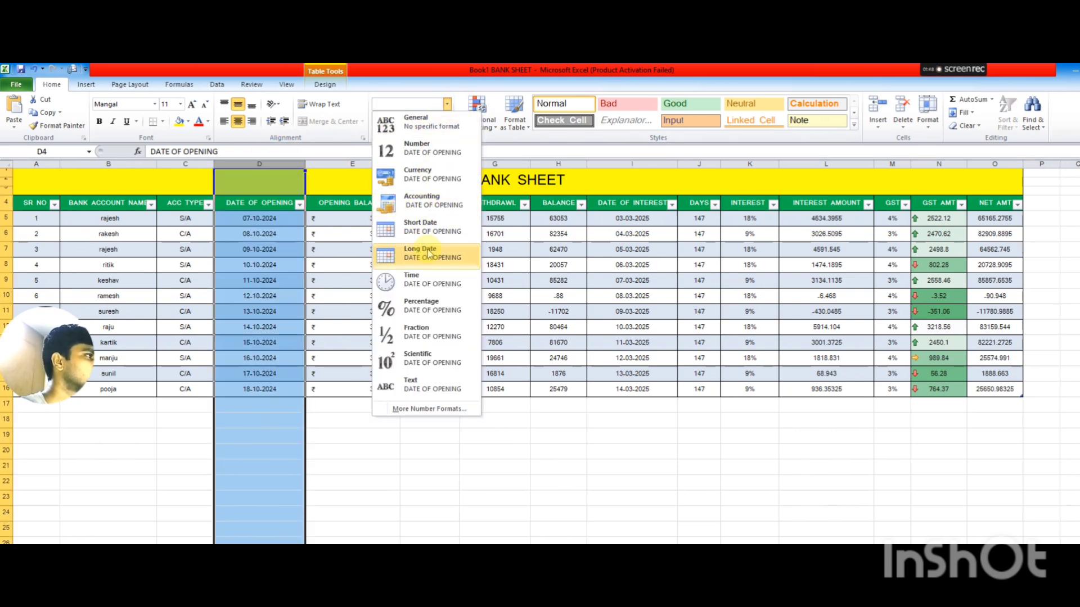
{"action": "left_click", "coordinate": [430, 254]}
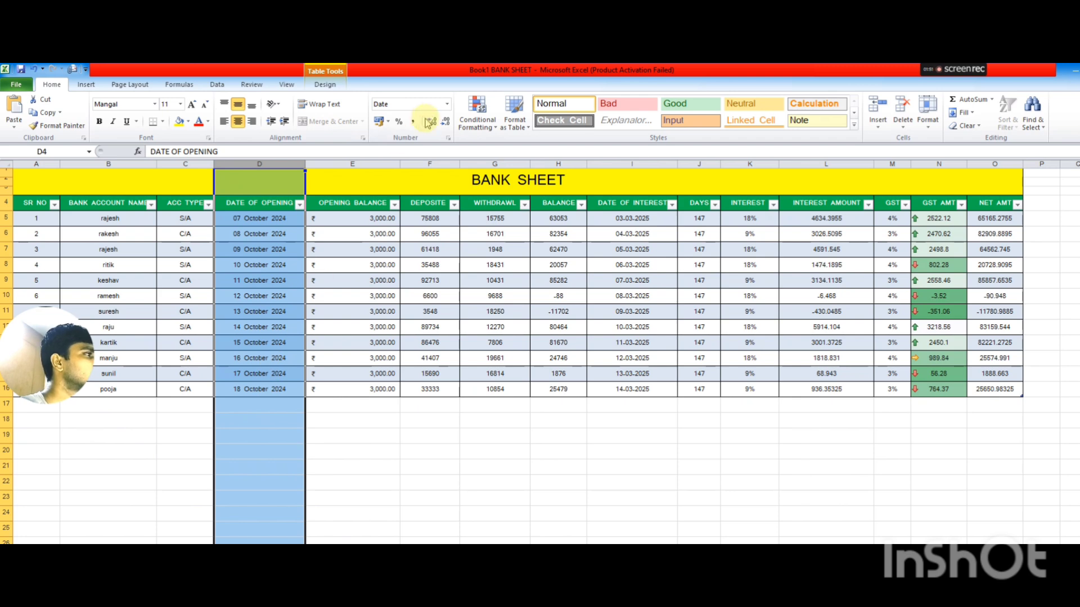
{"action": "left_click", "coordinate": [447, 105]}
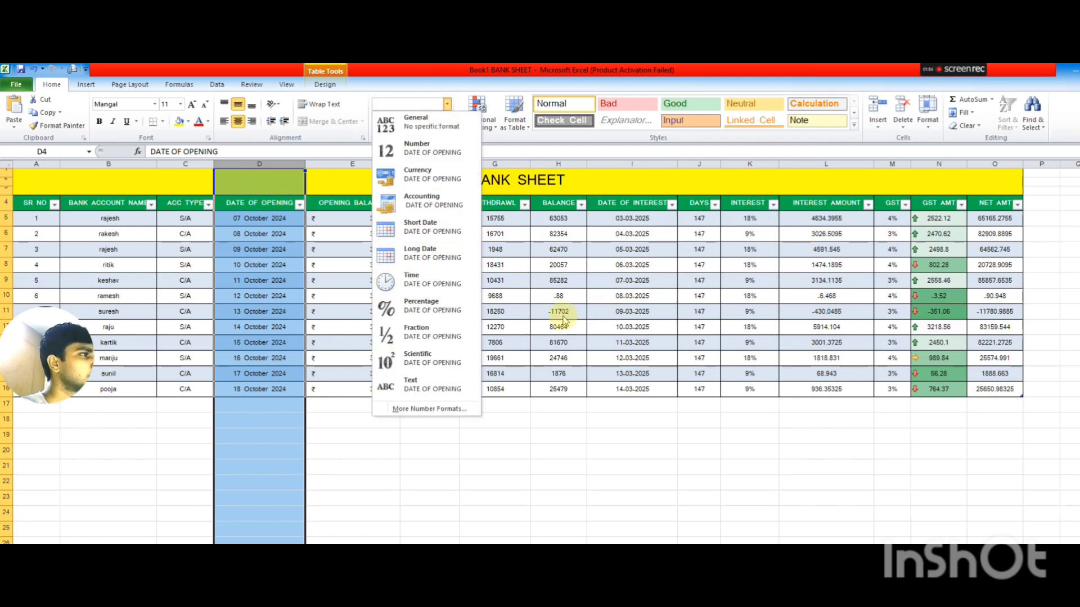
{"action": "left_click", "coordinate": [433, 453]}
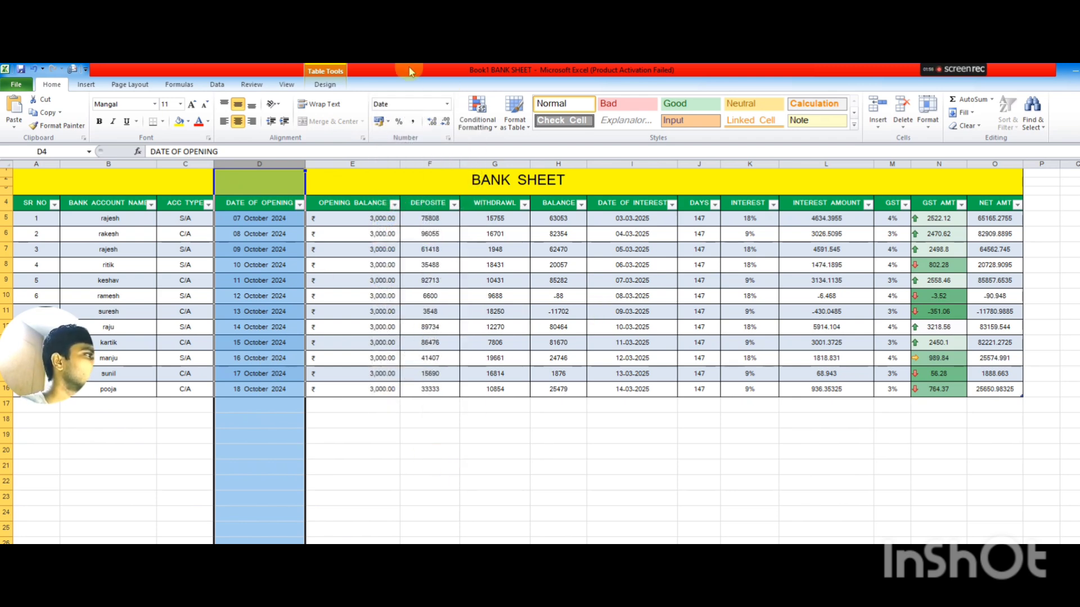
{"action": "left_click", "coordinate": [453, 450]}
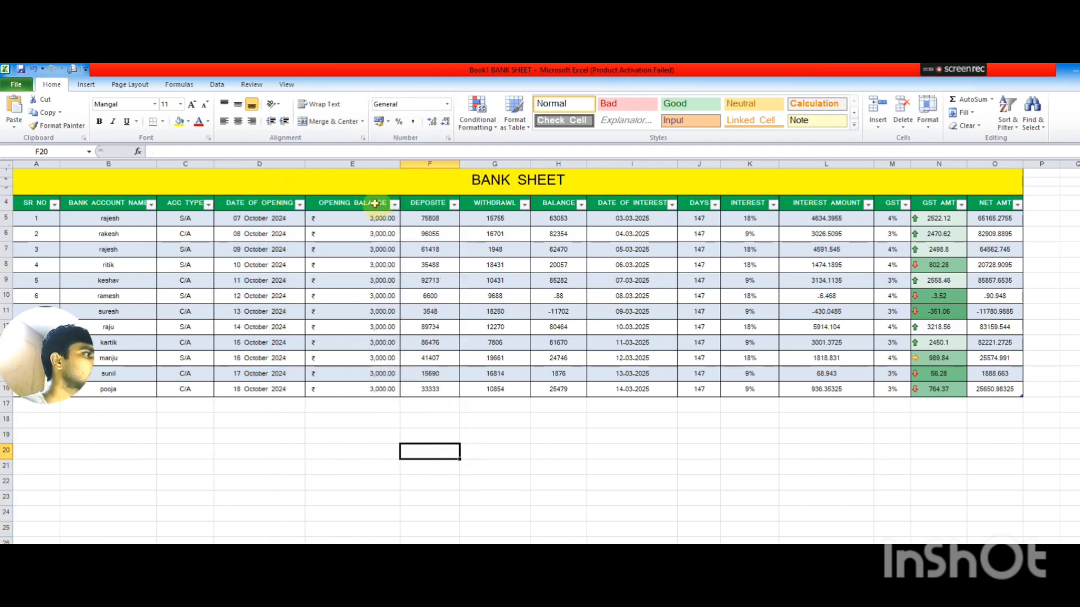
{"action": "left_click", "coordinate": [388, 123]}
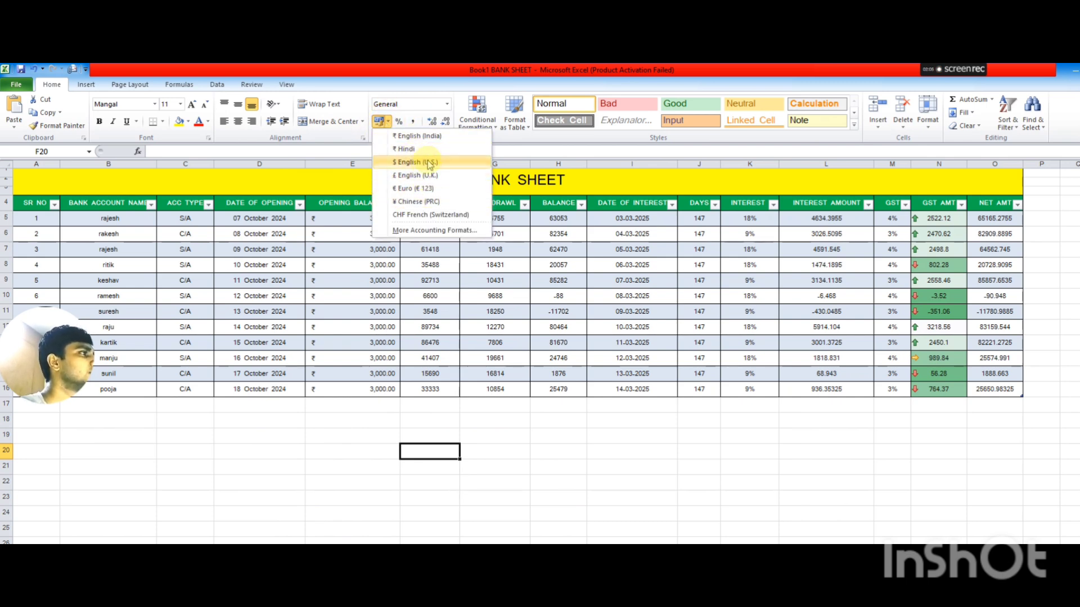
{"action": "left_click", "coordinate": [544, 155]}
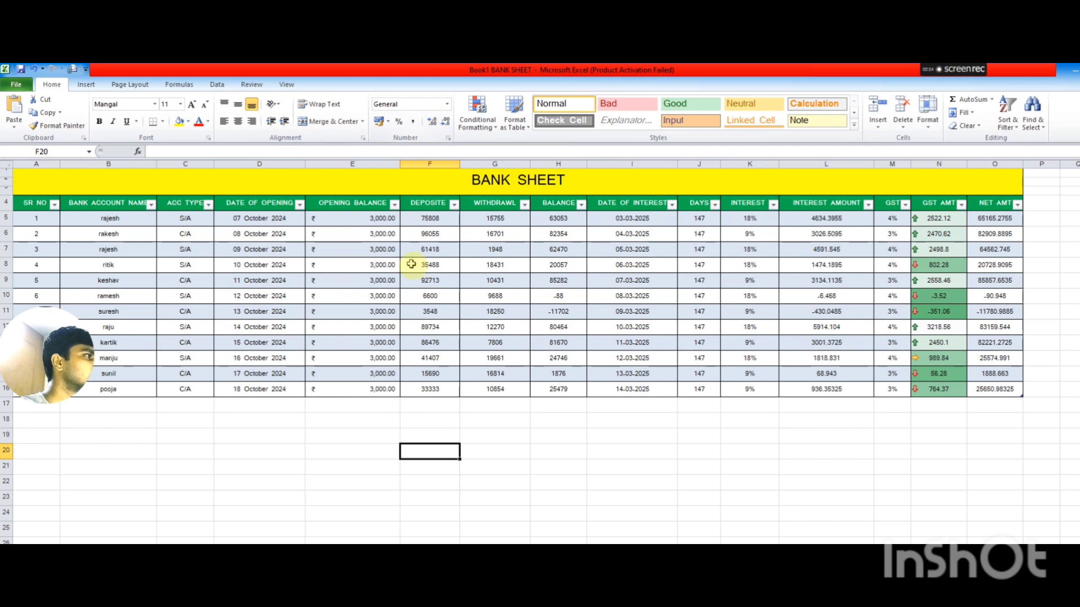
Step: Increase the decimals of the first opening balance in E5 to five places and reduce them back to two
{"action": "left_click", "coordinate": [383, 218]}
{"action": "left_click", "coordinate": [434, 122]}
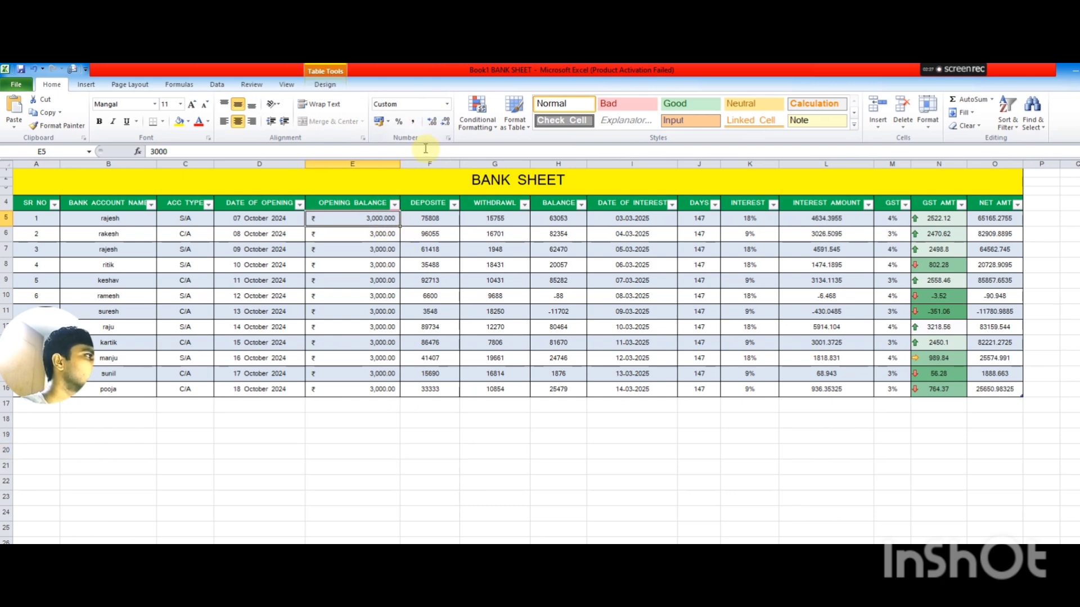
{"action": "left_click", "coordinate": [444, 123]}
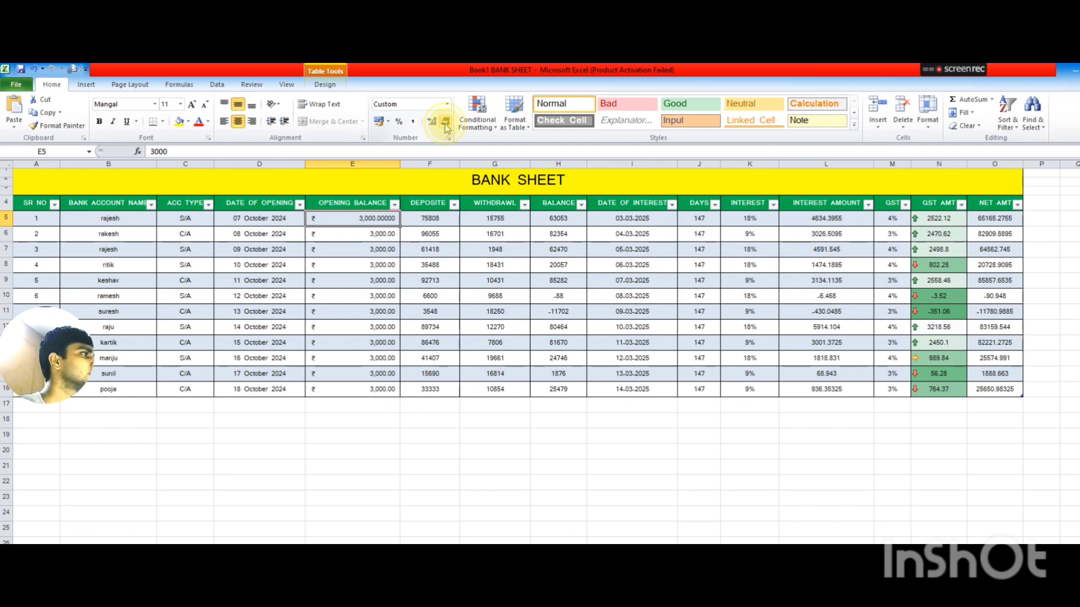
{"action": "left_click", "coordinate": [444, 124]}
{"action": "left_click", "coordinate": [444, 124]}
{"action": "left_click", "coordinate": [498, 146]}
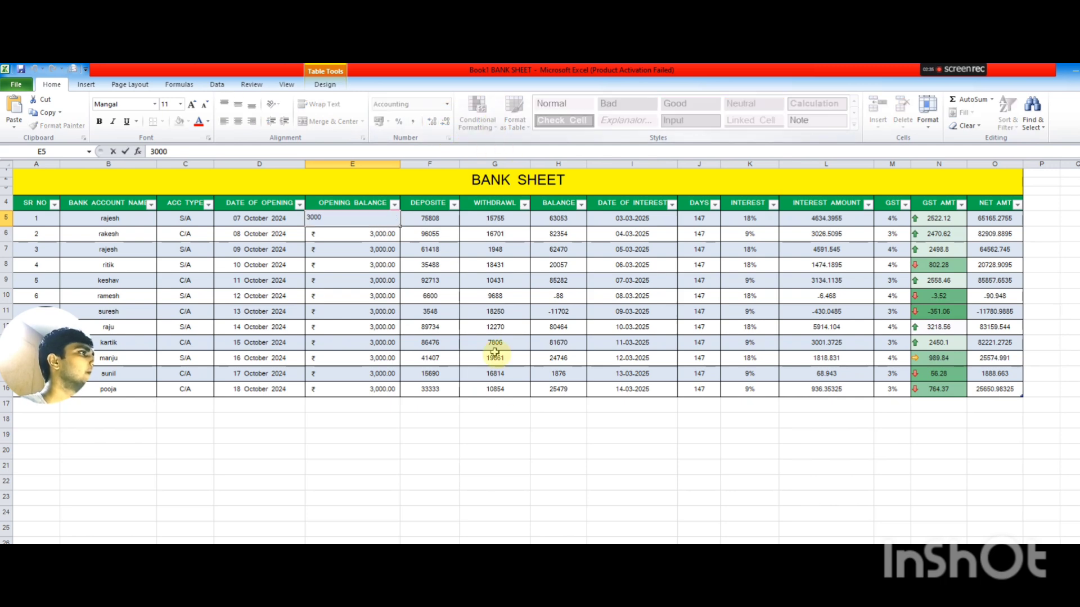
{"action": "left_click", "coordinate": [495, 466]}
{"action": "left_click", "coordinate": [478, 119]}
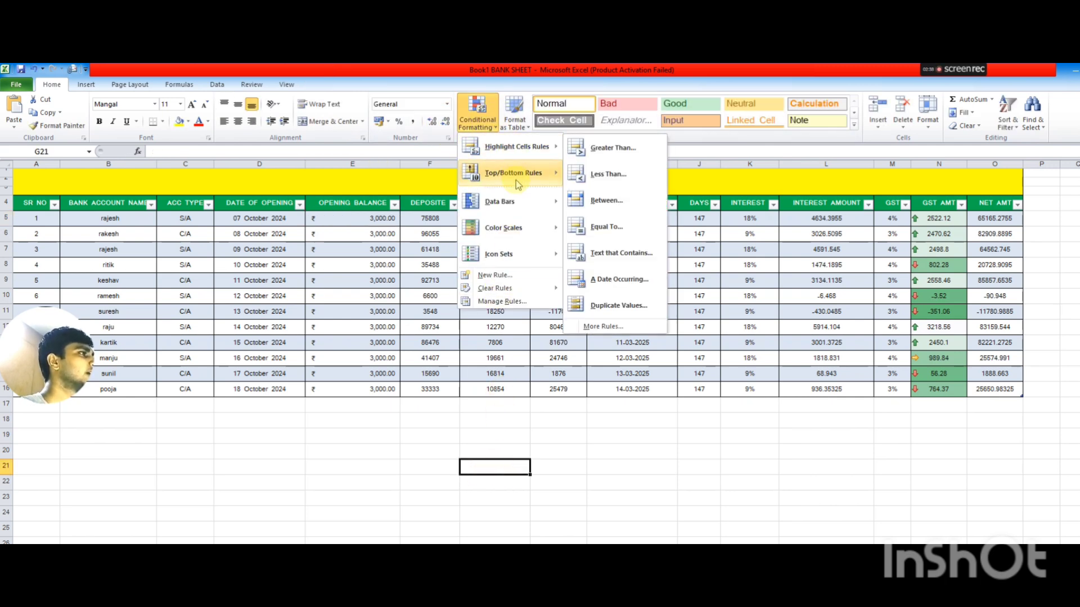
{"action": "left_click", "coordinate": [463, 451]}
{"action": "left_click", "coordinate": [383, 419]}
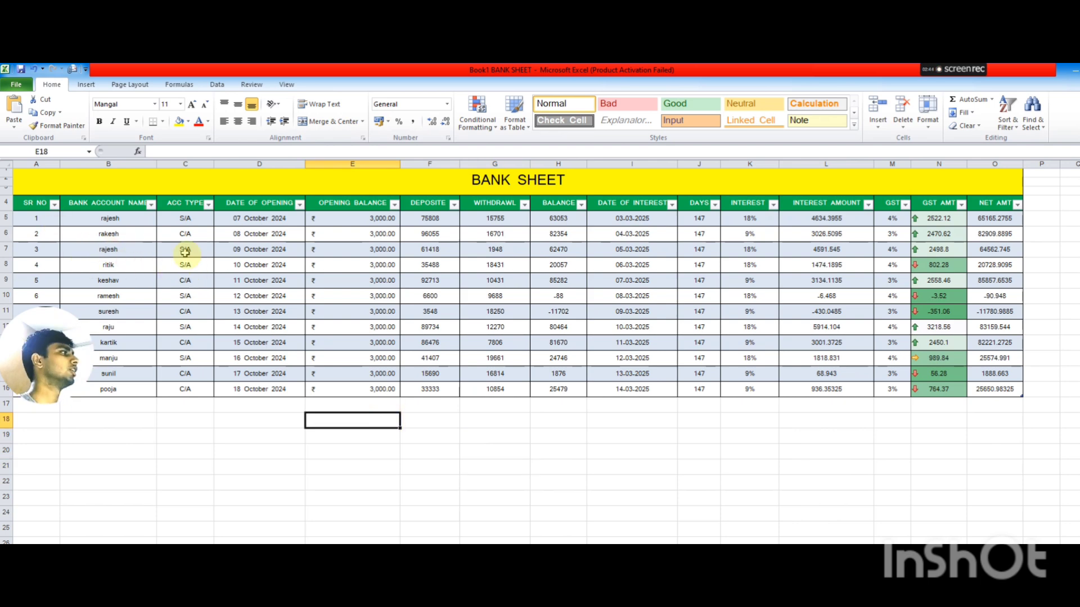
Step: Apply the orange Dark table style to the bank table A4:O16
{"action": "left_click", "coordinate": [514, 119]}
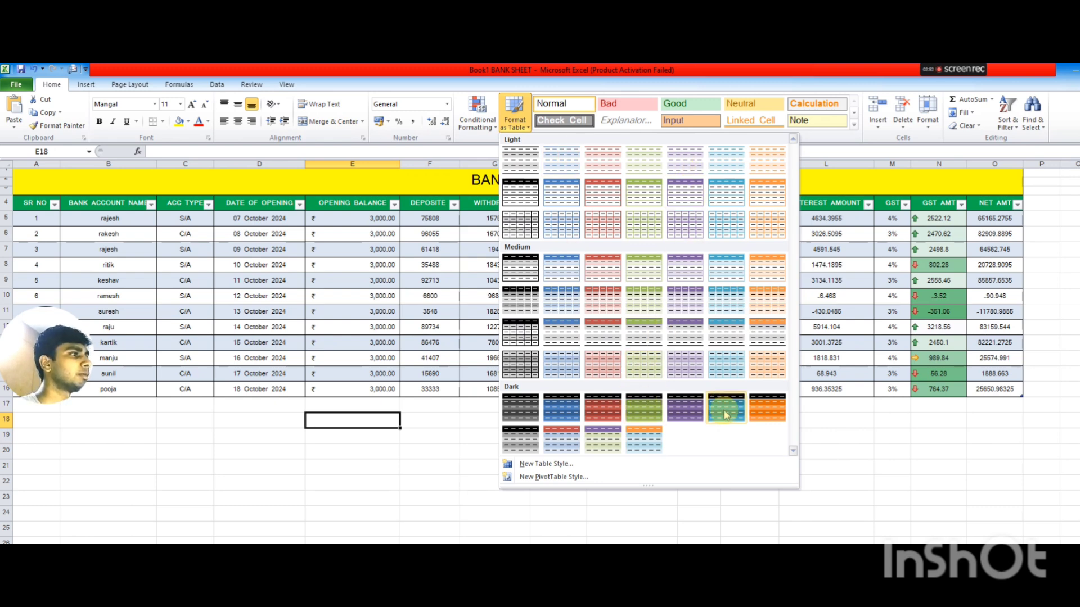
{"action": "left_click", "coordinate": [30, 179]}
{"action": "left_click_drag", "start_coordinate": [30, 178], "coordinate": [705, 388]}
{"action": "left_click_drag", "start_coordinate": [37, 204], "coordinate": [990, 388]}
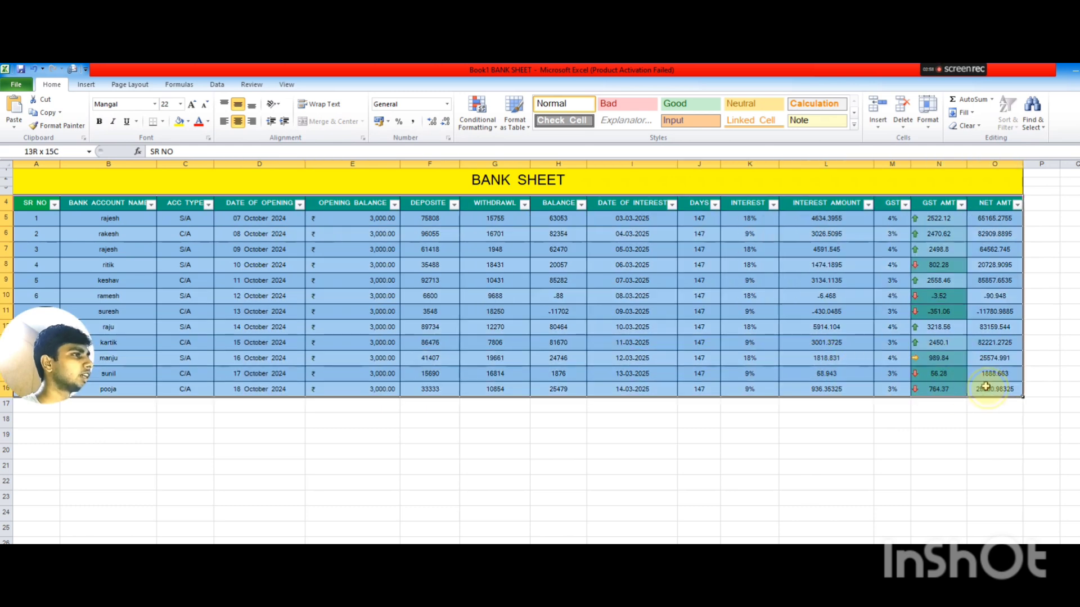
{"action": "left_click", "coordinate": [521, 125]}
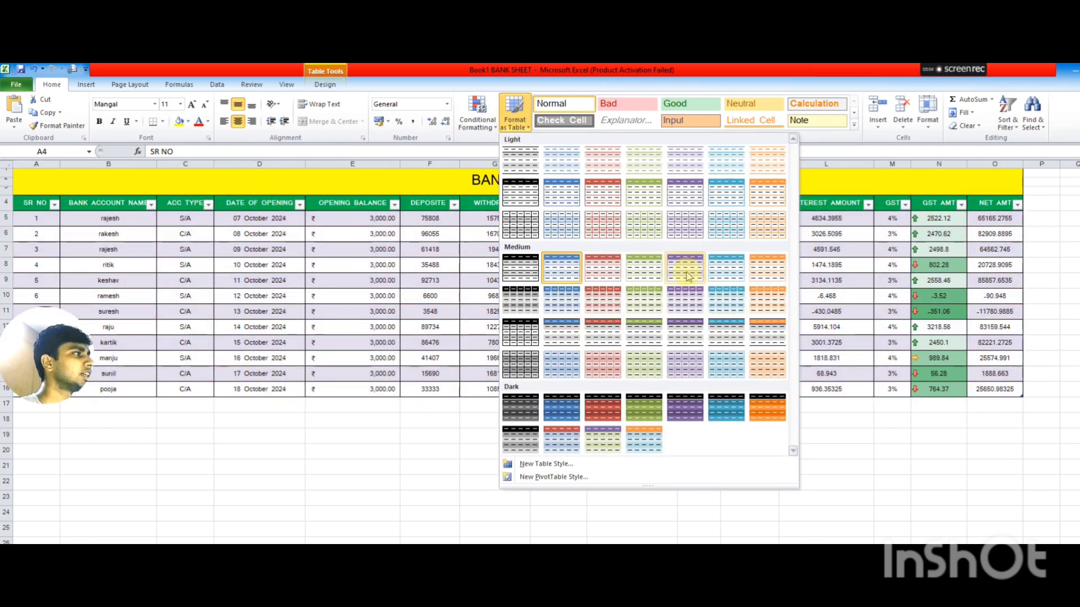
{"action": "left_click", "coordinate": [768, 413]}
{"action": "left_click", "coordinate": [768, 415]}
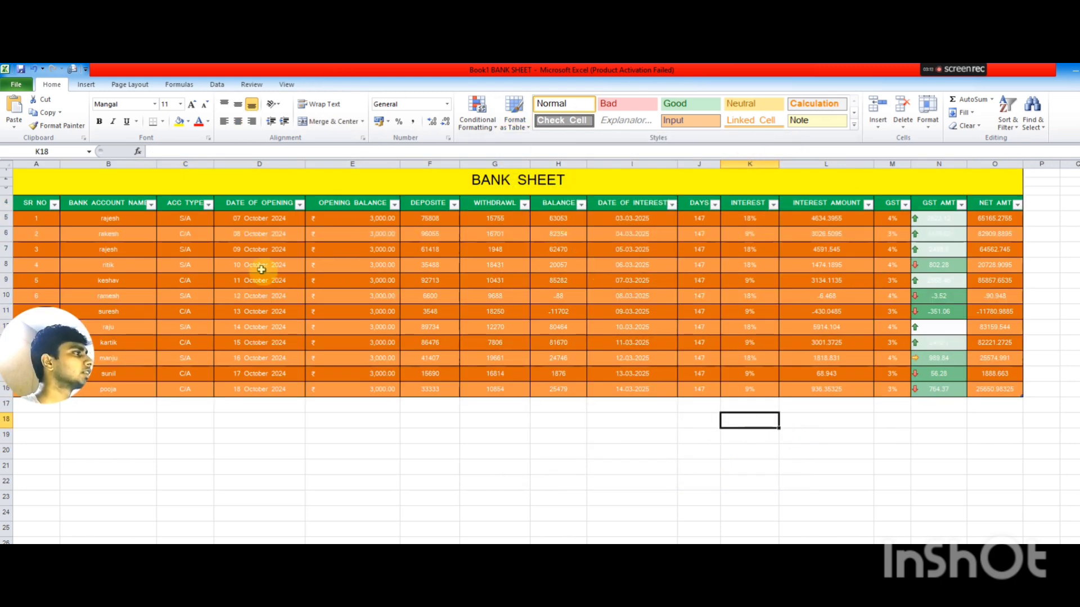
{"action": "left_click", "coordinate": [495, 452]}
Step: Look over the available cell styles, down to the options for new and merged styles, without applying one
{"action": "mouse_move", "coordinate": [34, 204]}
{"action": "left_mouse_down"}
{"action": "mouse_move", "coordinate": [1000, 355]}
{"action": "mouse_move", "coordinate": [1002, 387]}
{"action": "left_mouse_up"}
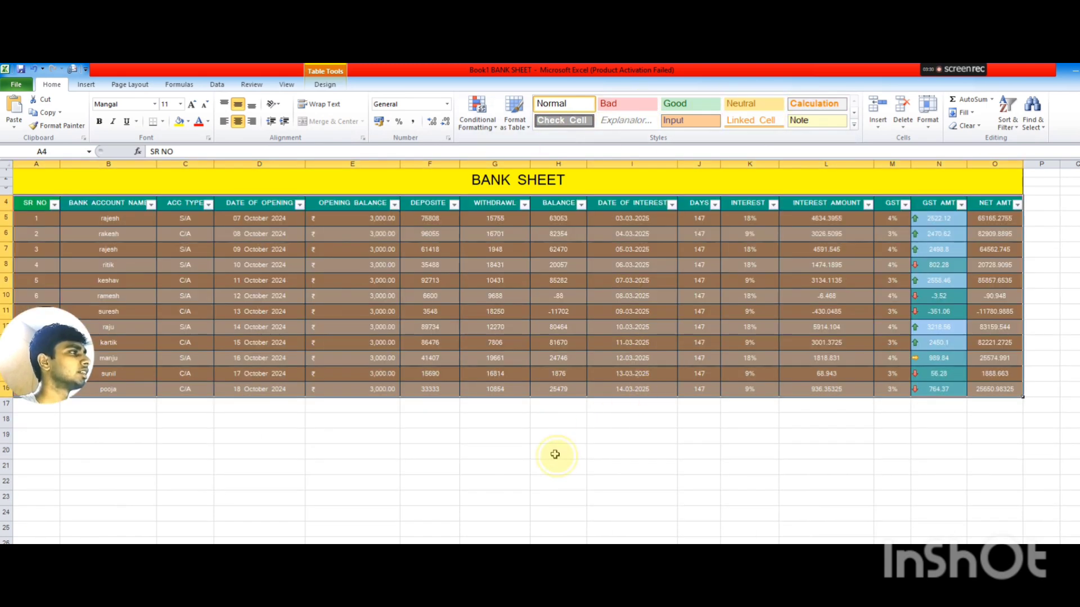
{"action": "left_click", "coordinate": [555, 455]}
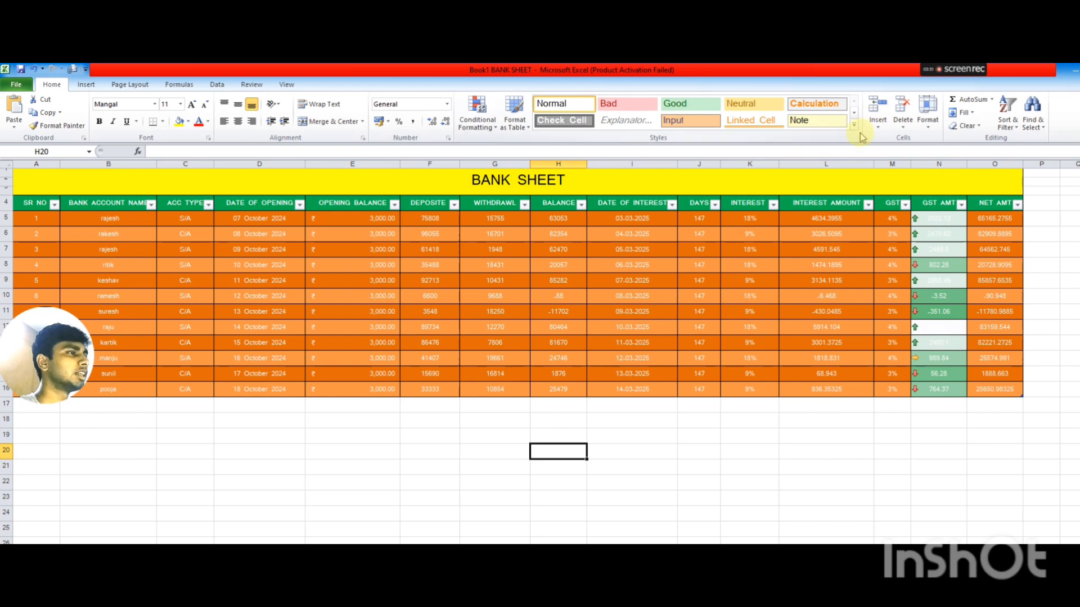
{"action": "left_click", "coordinate": [854, 125]}
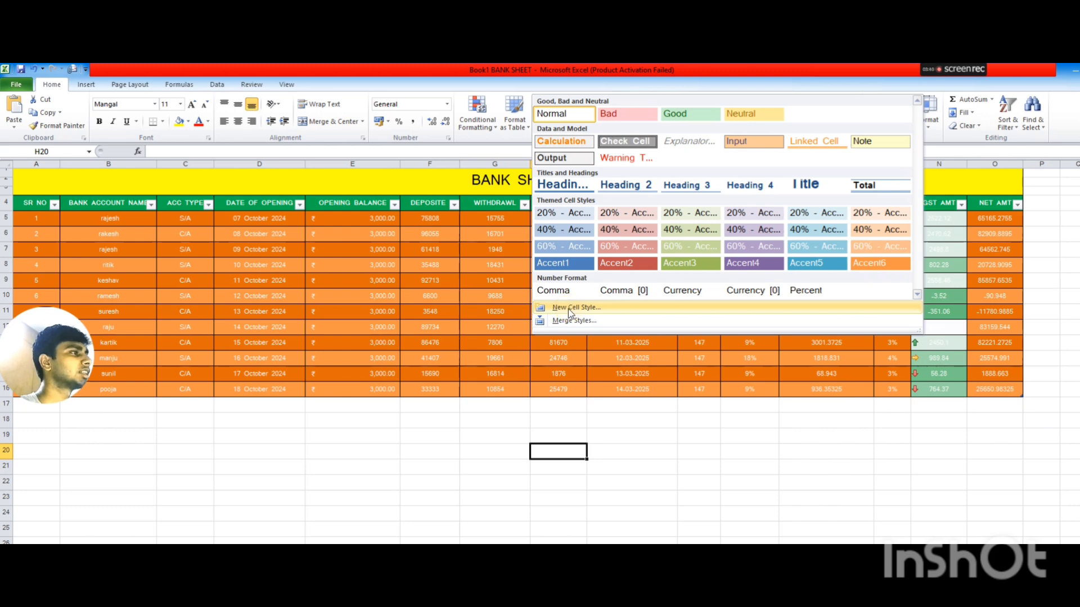
{"action": "left_click", "coordinate": [641, 437]}
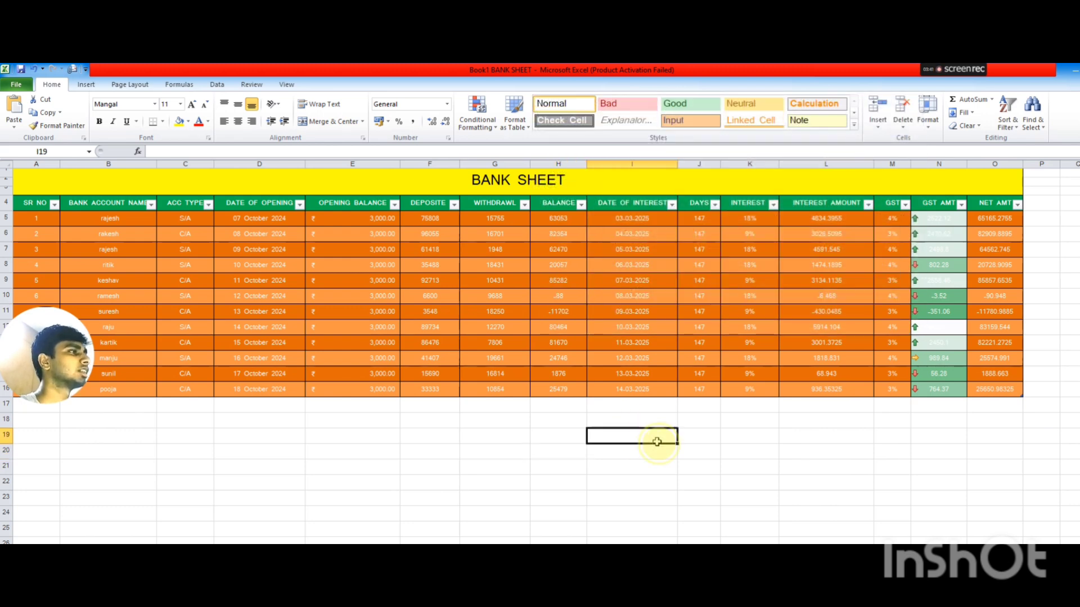
Step: Insert a new sheet row above the first account record in row 5
{"action": "left_click", "coordinate": [886, 123]}
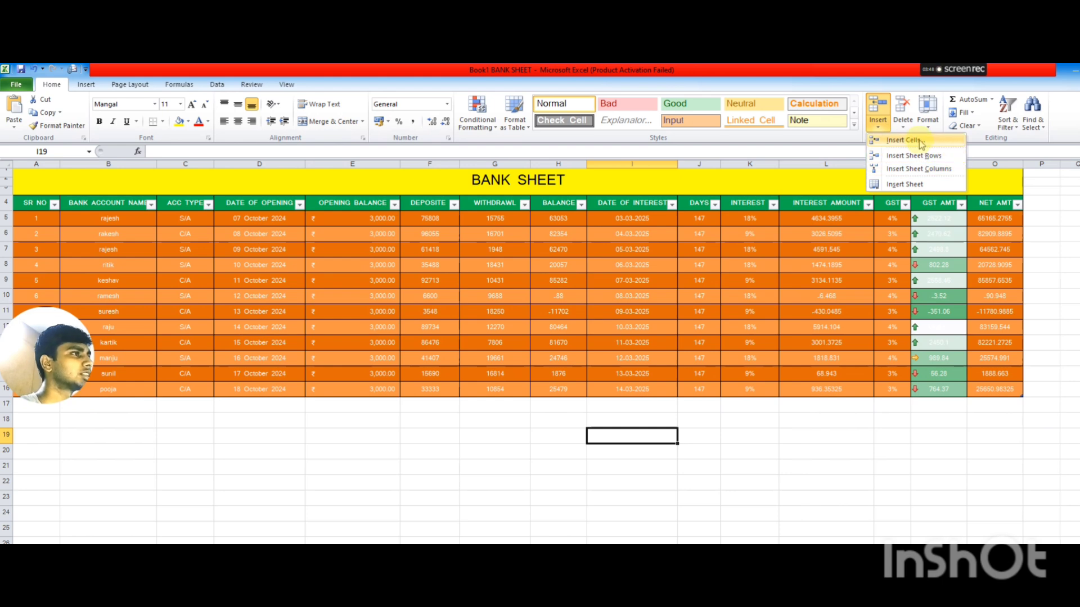
{"action": "left_click", "coordinate": [6, 220]}
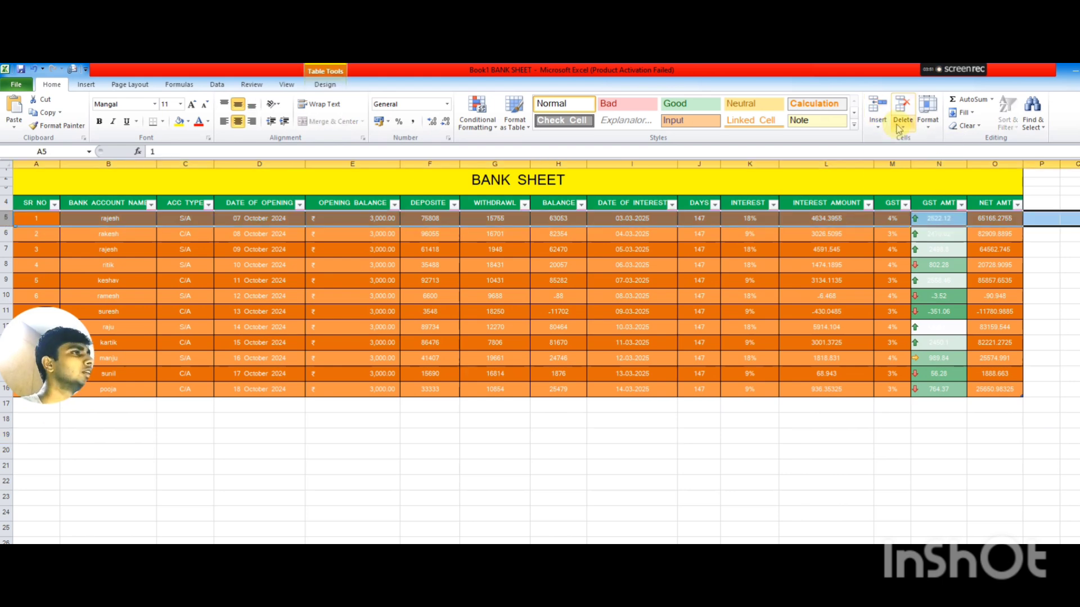
{"action": "left_click", "coordinate": [878, 124]}
{"action": "left_click", "coordinate": [903, 154]}
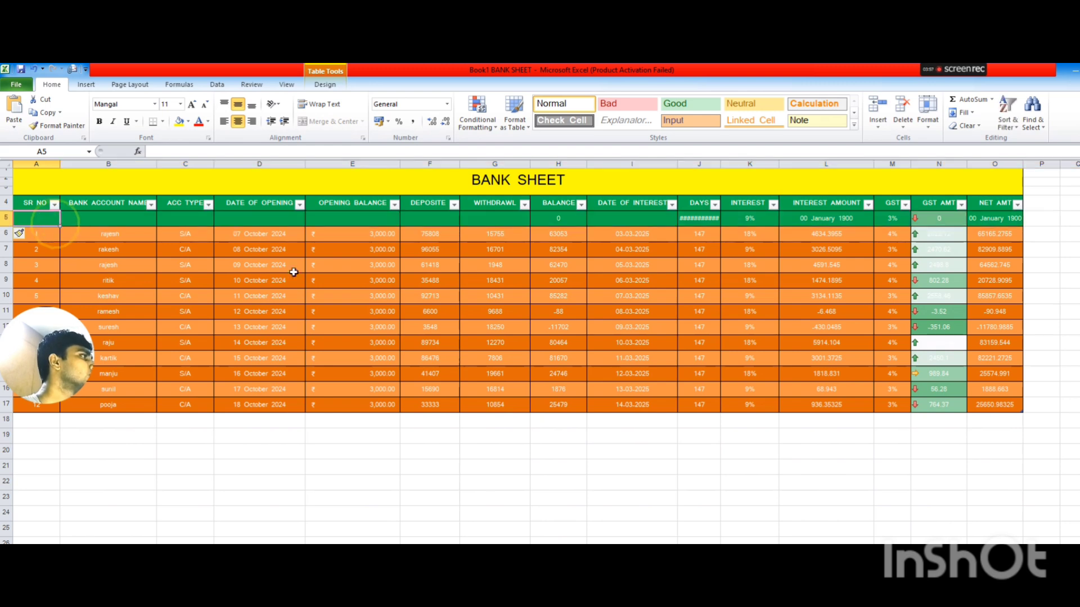
{"action": "left_click", "coordinate": [624, 495]}
Step: Go through the cells of the inserted row from A5 to H5 to examine their contents
{"action": "left_click", "coordinate": [30, 224]}
{"action": "key", "text": "Right"}
{"action": "key", "text": "Right"}
{"action": "key", "text": "Right"}
{"action": "key", "text": "Right"}
{"action": "key", "text": "Right"}
{"action": "key", "text": "Right"}
{"action": "key", "text": "Right"}
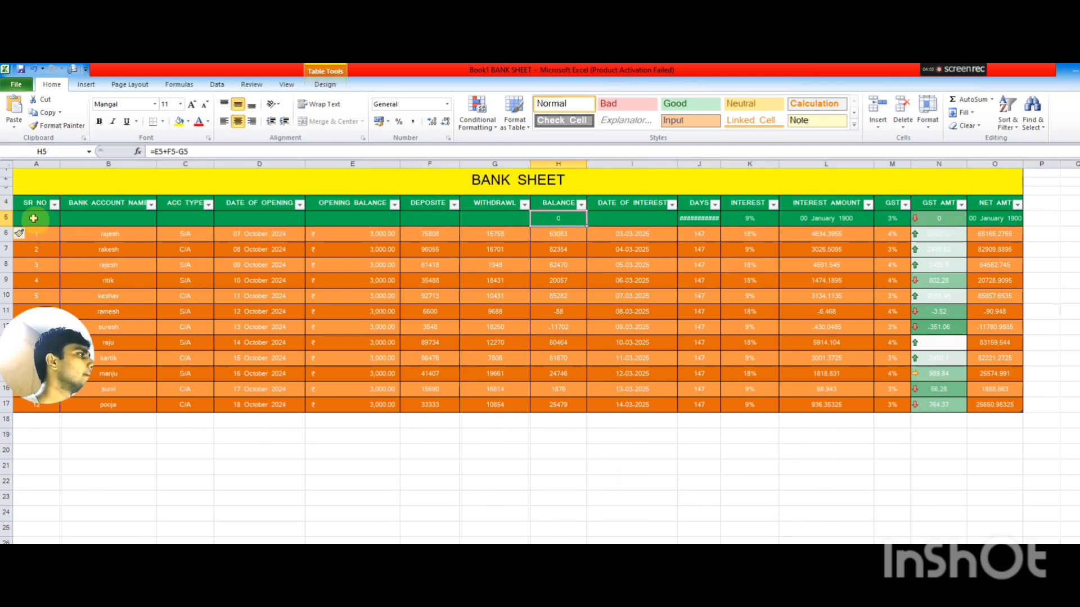
Step: Delete the inserted row 5 from the sheet
{"action": "left_click", "coordinate": [10, 214]}
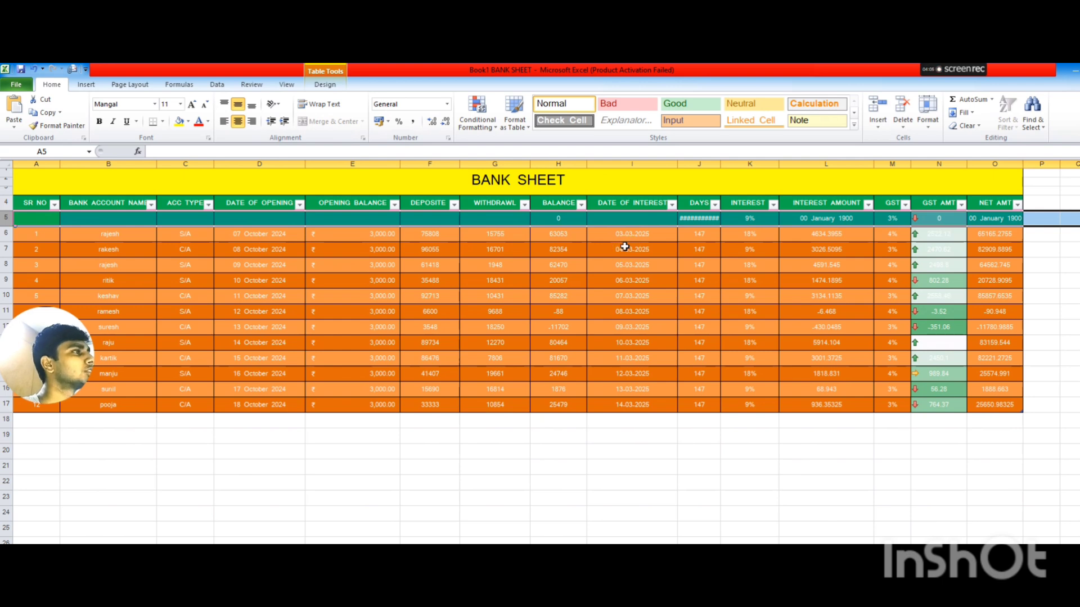
{"action": "left_click", "coordinate": [904, 107]}
{"action": "left_click", "coordinate": [258, 498]}
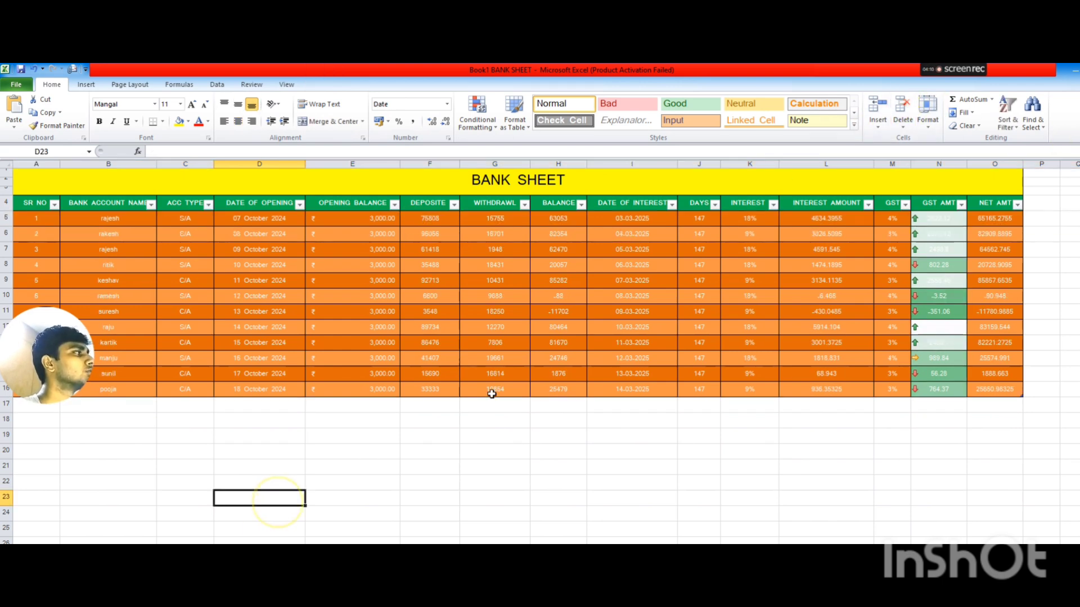
Step: Insert a new sheet column before the ACC TYPE column
{"action": "left_click", "coordinate": [882, 126]}
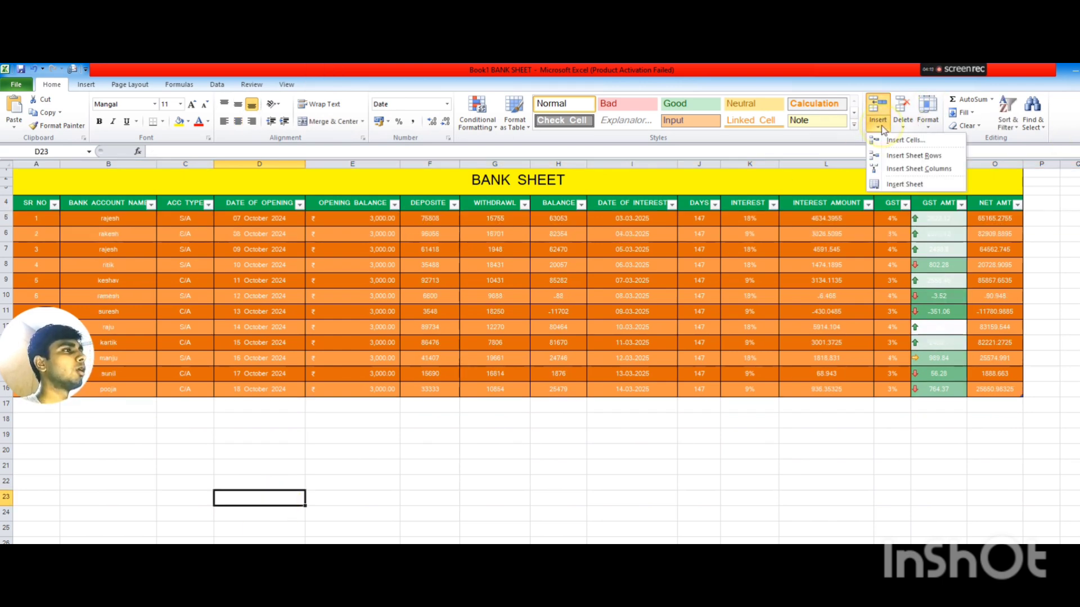
{"action": "left_click", "coordinate": [194, 164]}
{"action": "left_click", "coordinate": [185, 164]}
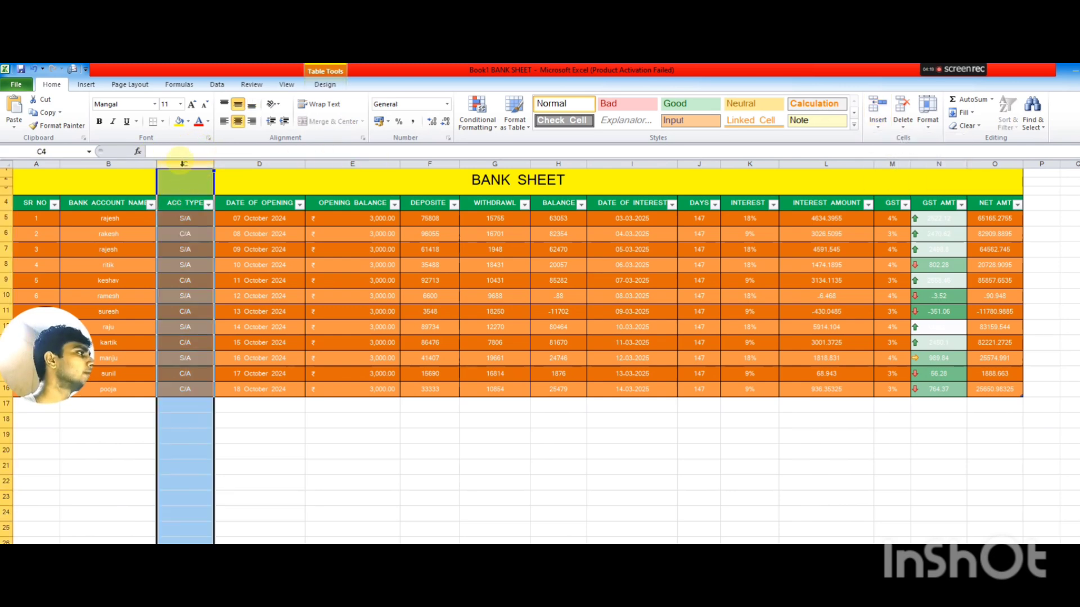
{"action": "left_click", "coordinate": [882, 102]}
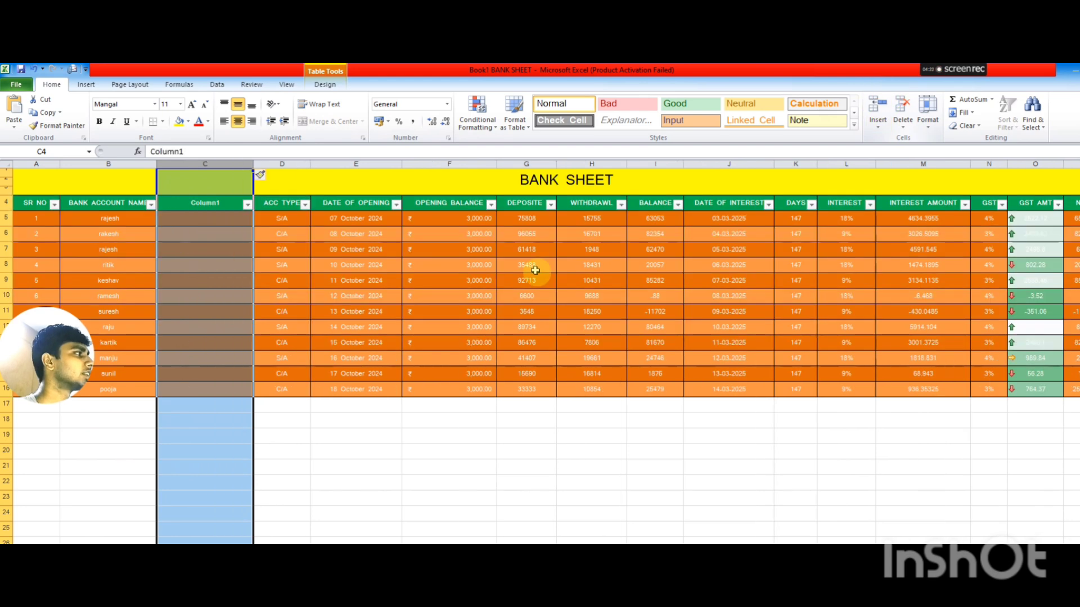
Step: Delete the inserted blank column before ACC TYPE
{"action": "left_click", "coordinate": [371, 433]}
{"action": "left_click", "coordinate": [205, 167]}
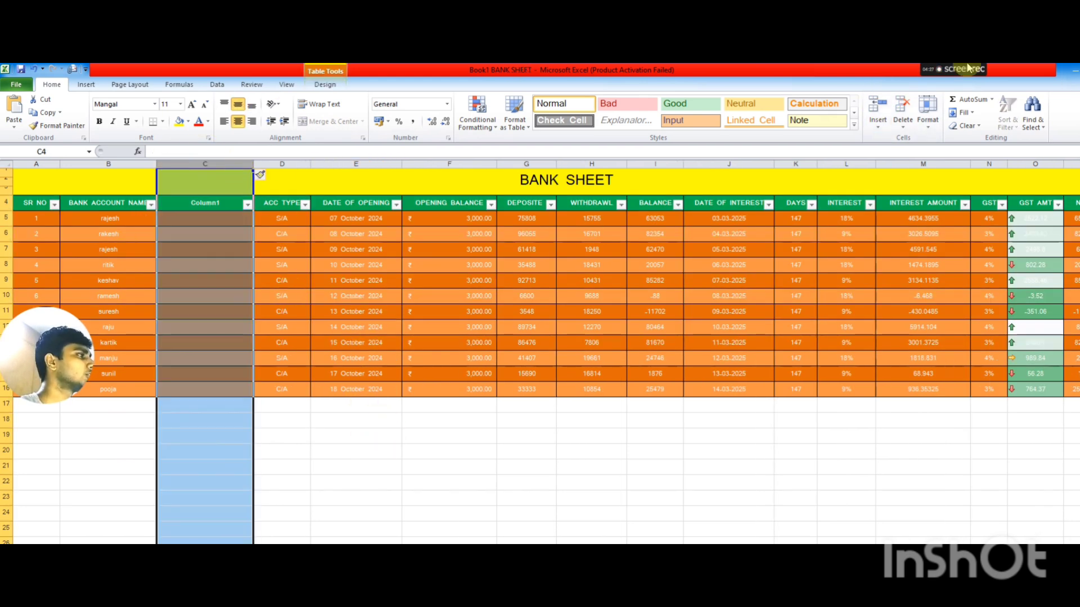
{"action": "left_click", "coordinate": [899, 113]}
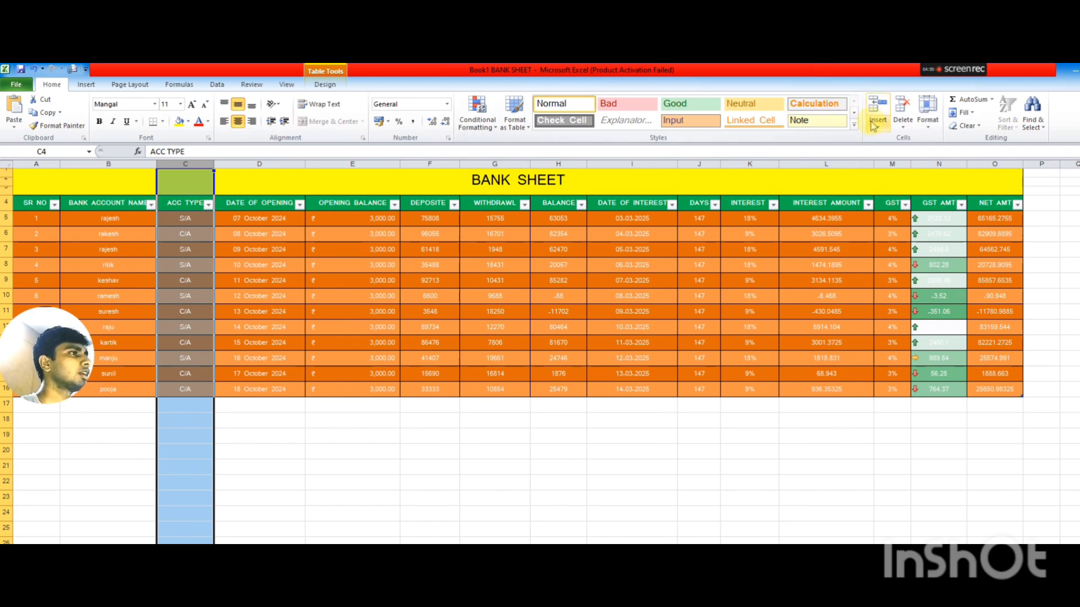
Step: Increase the height of empty row 21 with the Row Height setting
{"action": "left_click", "coordinate": [928, 119]}
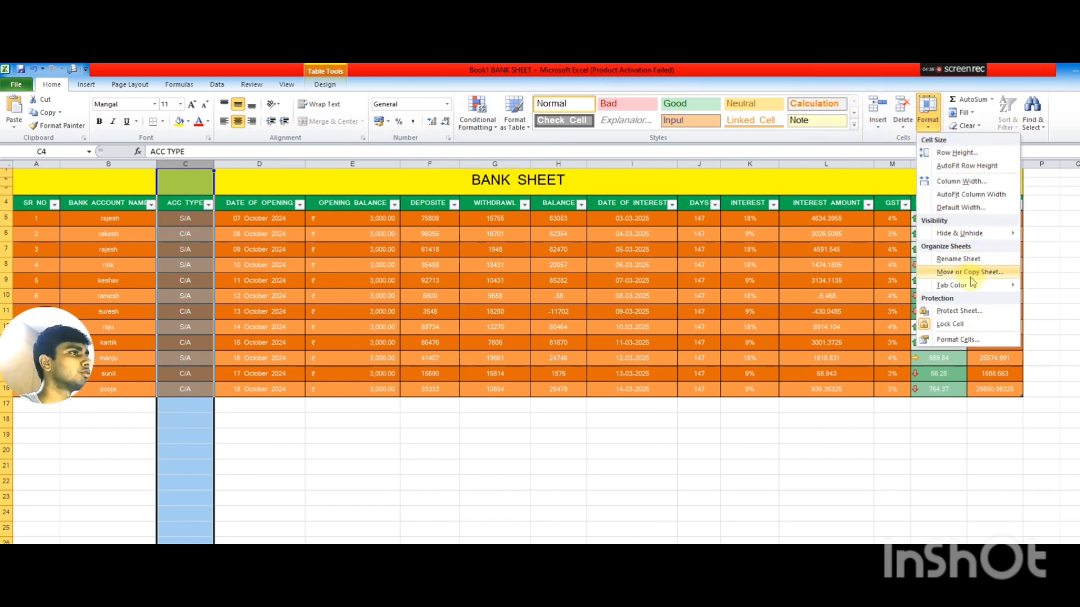
{"action": "left_click", "coordinate": [257, 466]}
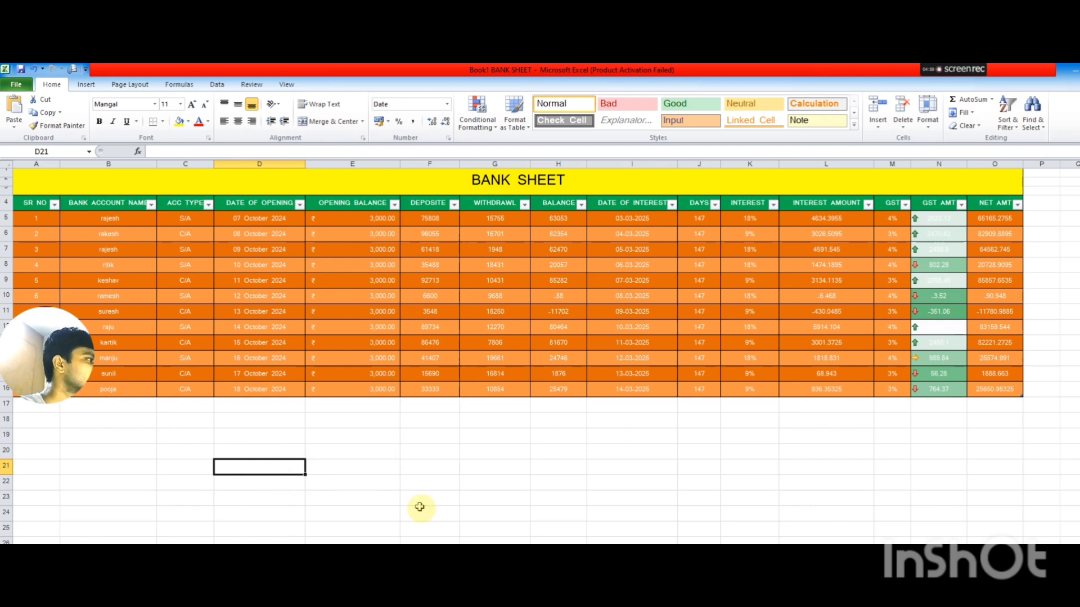
{"action": "left_click", "coordinate": [928, 112]}
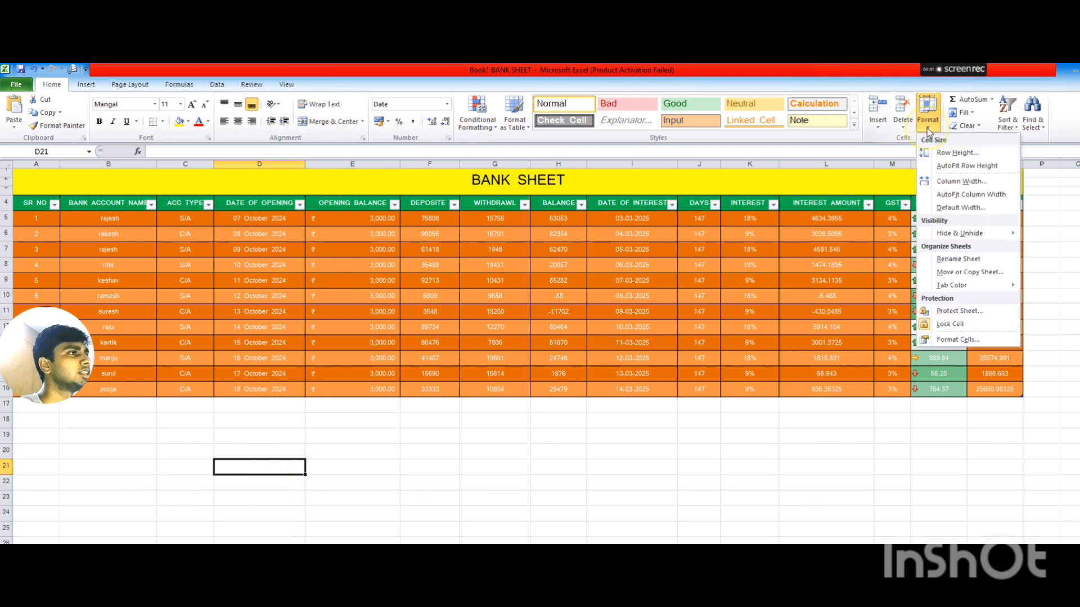
{"action": "left_click", "coordinate": [953, 154]}
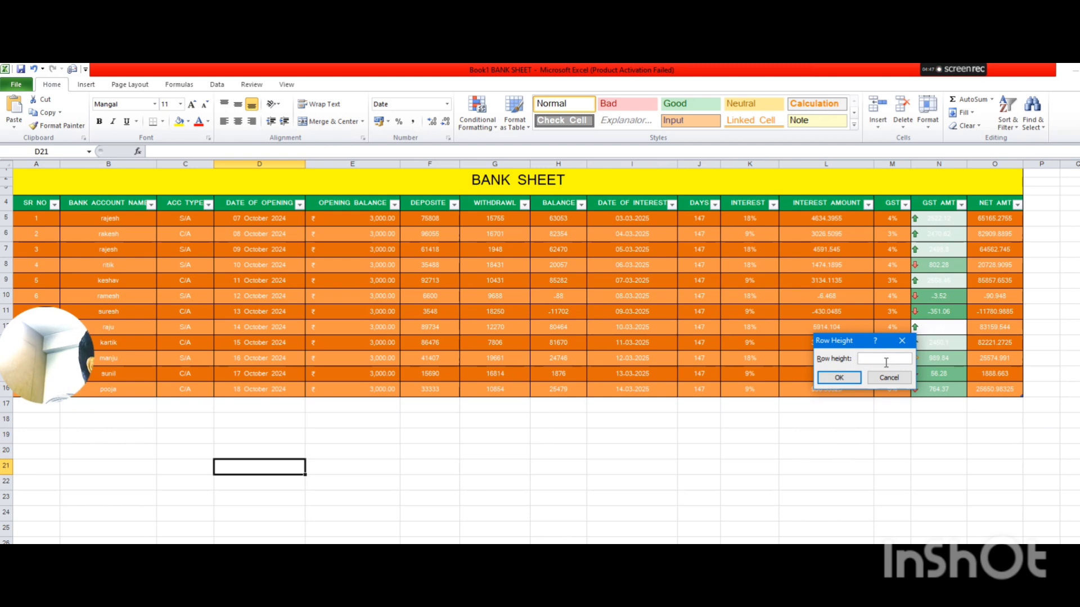
{"action": "key", "text": "Return"}
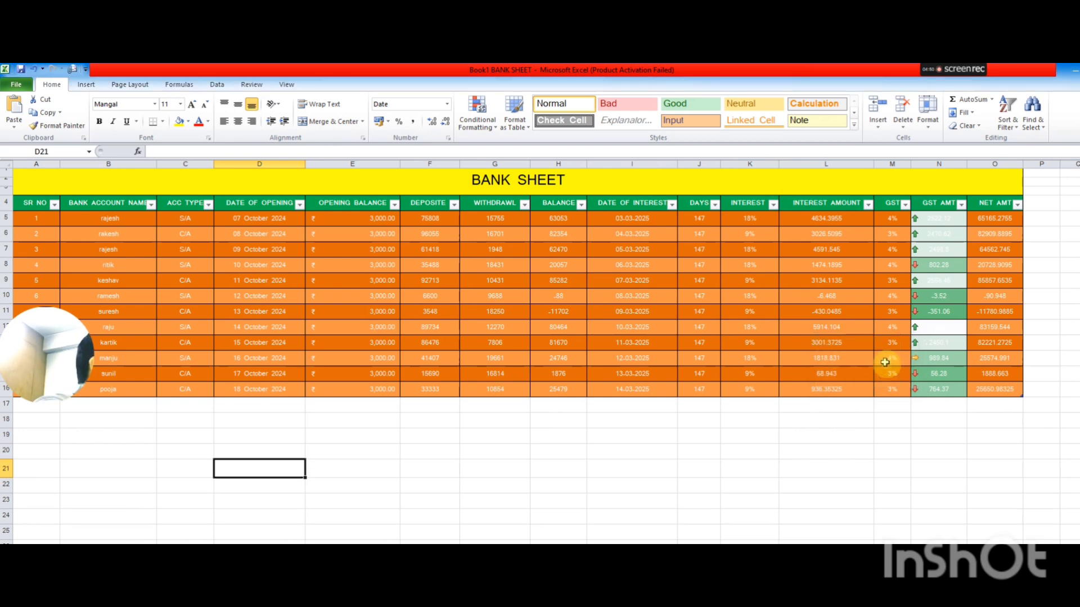
{"action": "left_click", "coordinate": [282, 484]}
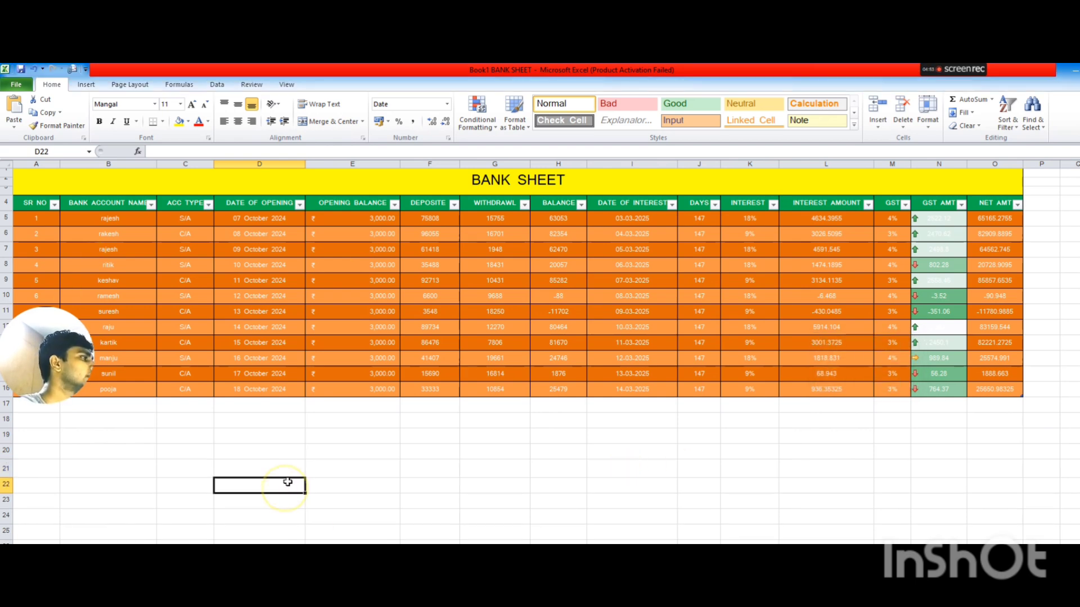
Step: Select the empty cells along row 21 and review the size, visibility, sheet and protection format options
{"action": "left_click_drag", "start_coordinate": [287, 471], "coordinate": [1078, 468]}
{"action": "left_click", "coordinate": [33, 501]}
{"action": "left_click_drag", "start_coordinate": [31, 468], "coordinate": [657, 467]}
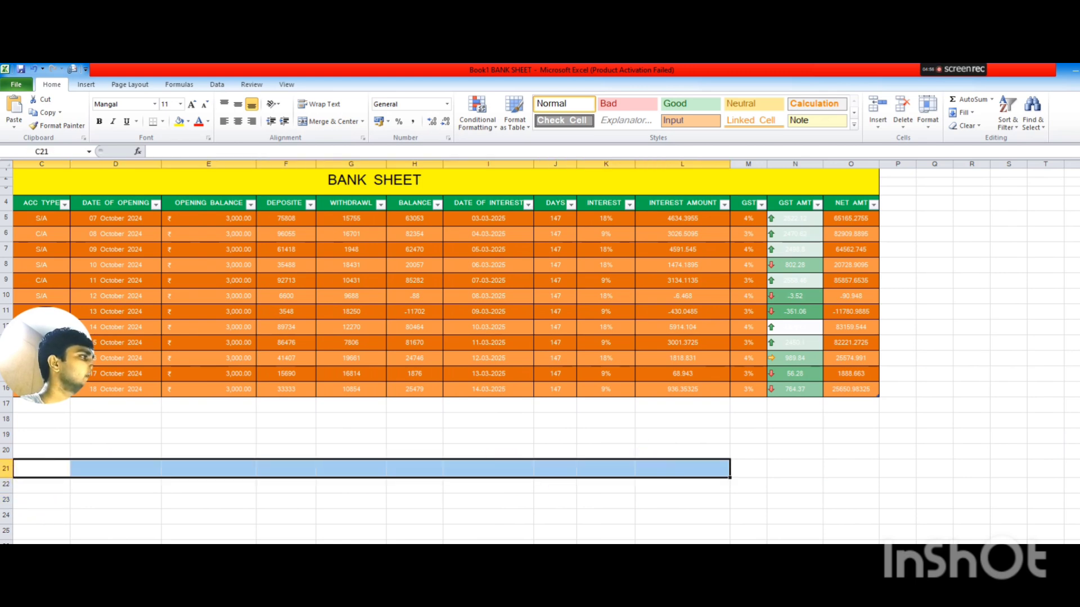
{"action": "left_click", "coordinate": [927, 113]}
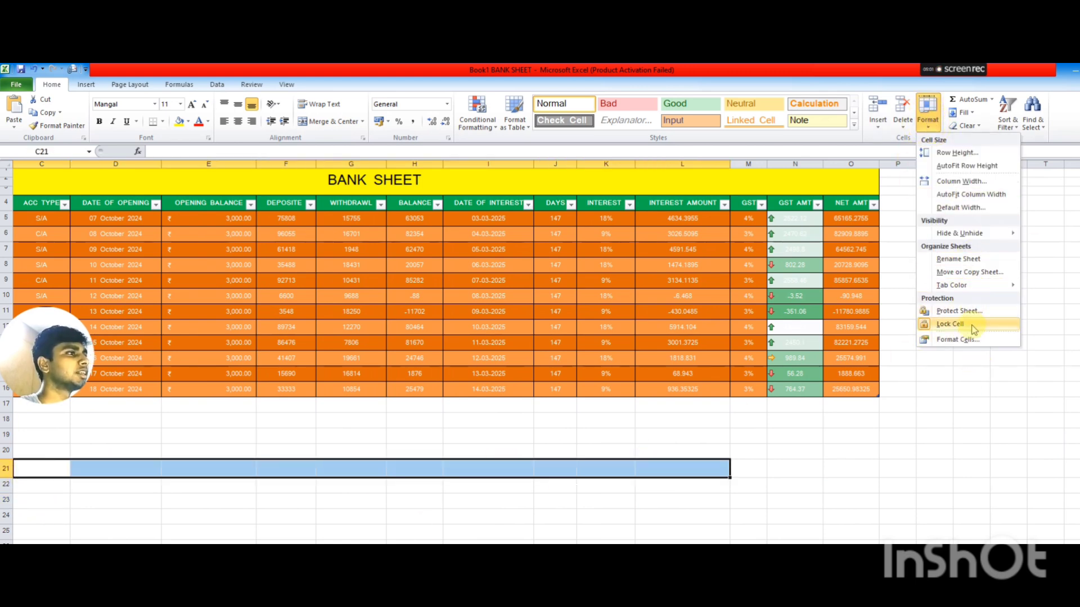
{"action": "left_click", "coordinate": [428, 515]}
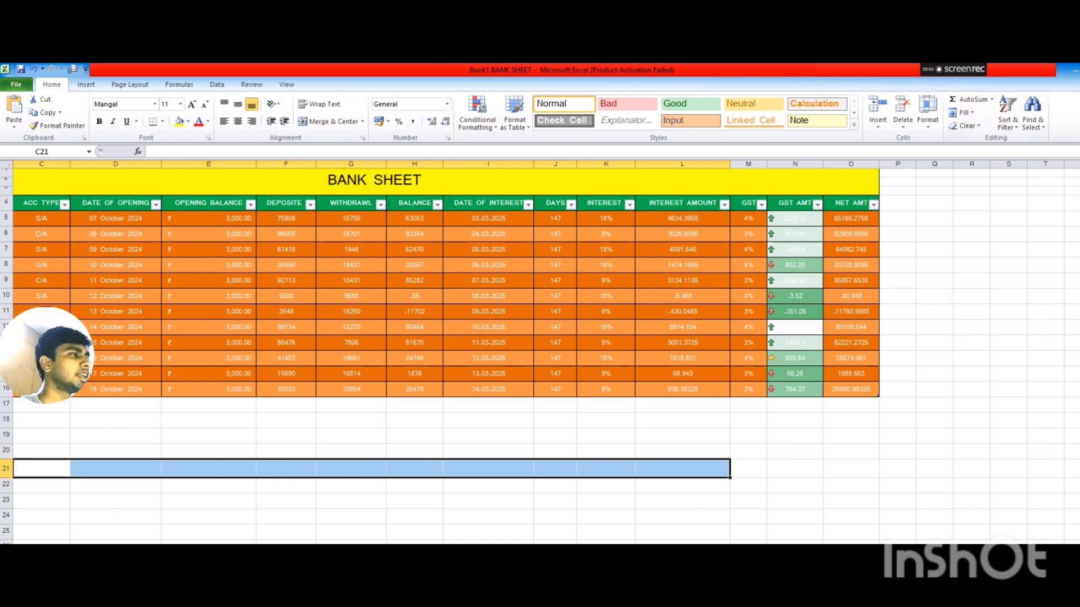
{"action": "scroll", "coordinate": [540, 337], "scroll_direction": "left", "scroll_amount": 2}
{"action": "left_click", "coordinate": [405, 434]}
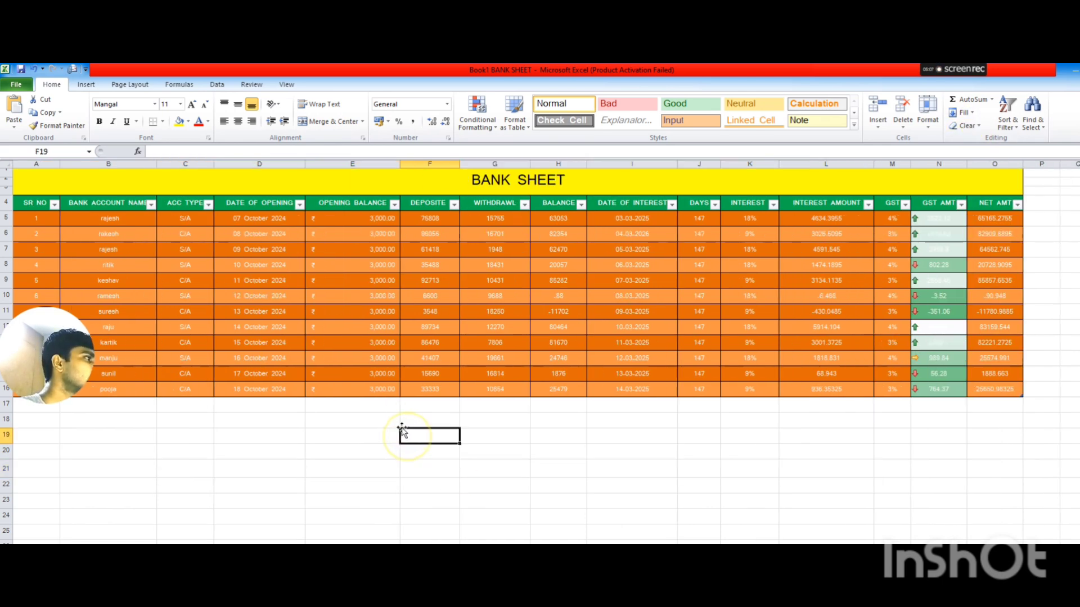
Step: Add an AutoSum total of the opening balances E5:E16 in E17 and select the total
{"action": "left_click_drag", "start_coordinate": [357, 220], "coordinate": [367, 392]}
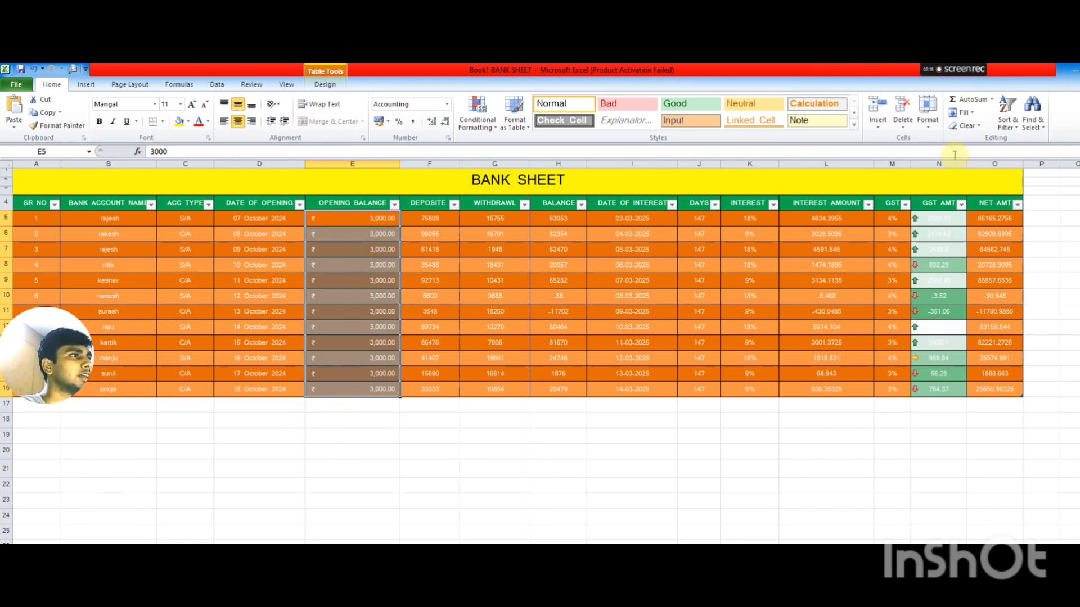
{"action": "left_click", "coordinate": [966, 99]}
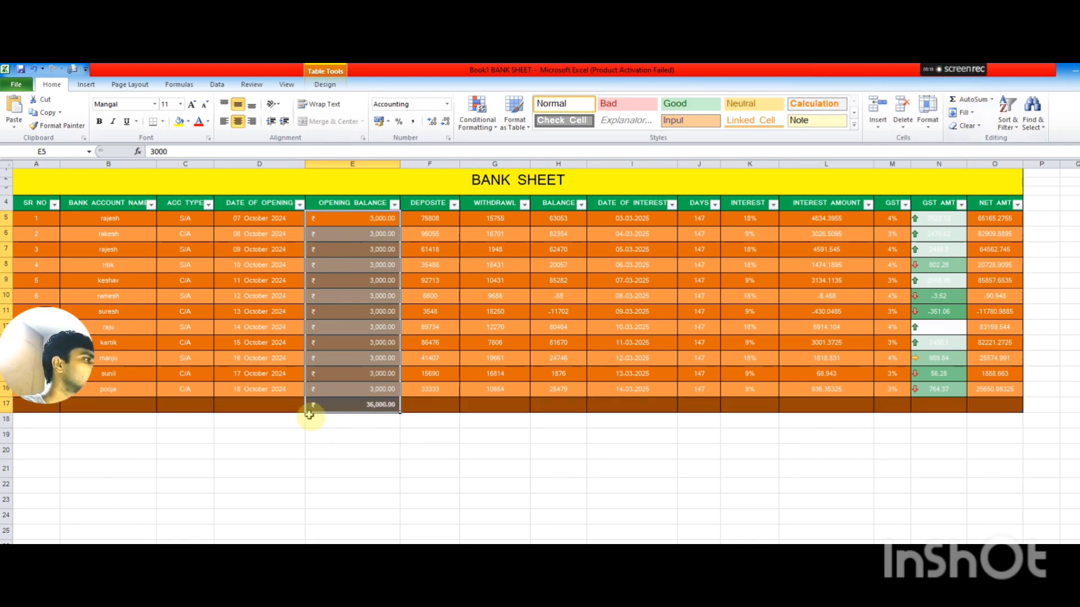
{"action": "left_click", "coordinate": [374, 465]}
{"action": "left_click", "coordinate": [373, 405]}
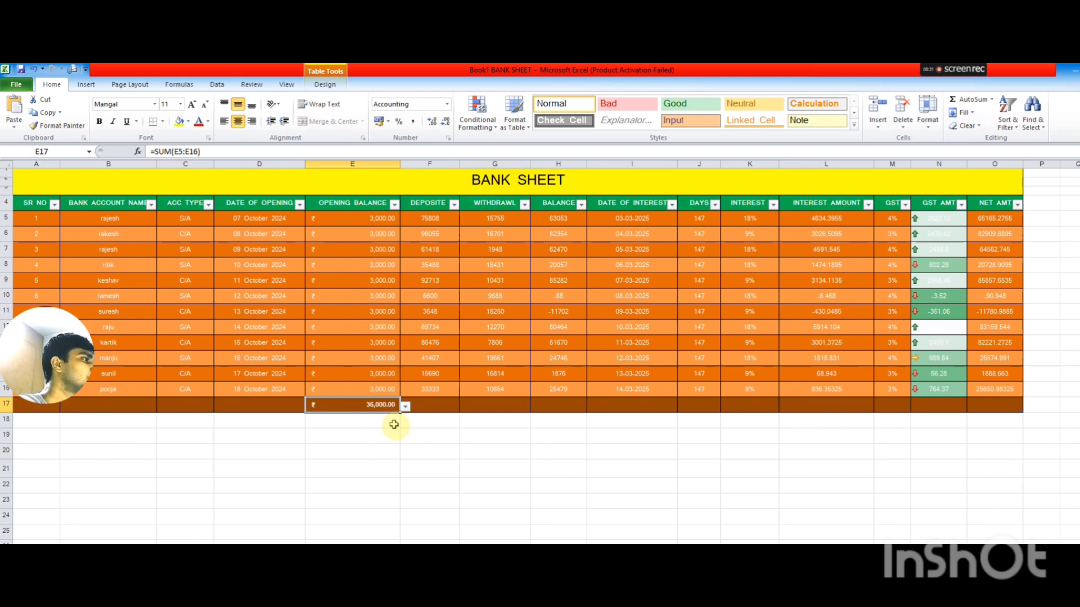
Step: View the function choices for the E17 total, including More Functions, and leave the total as Sum
{"action": "left_click", "coordinate": [406, 407]}
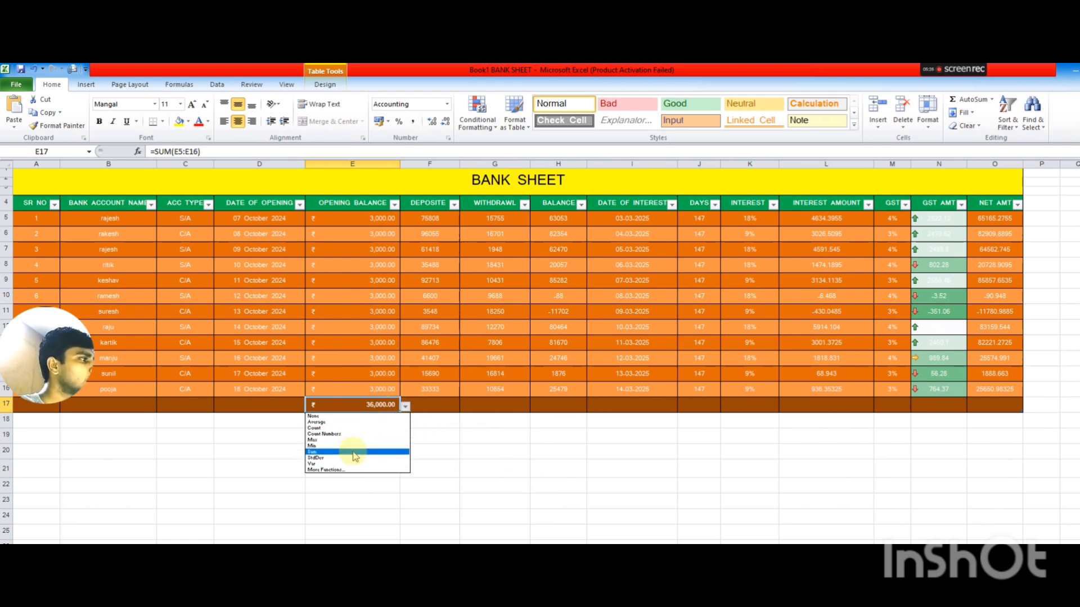
{"action": "left_click", "coordinate": [352, 470]}
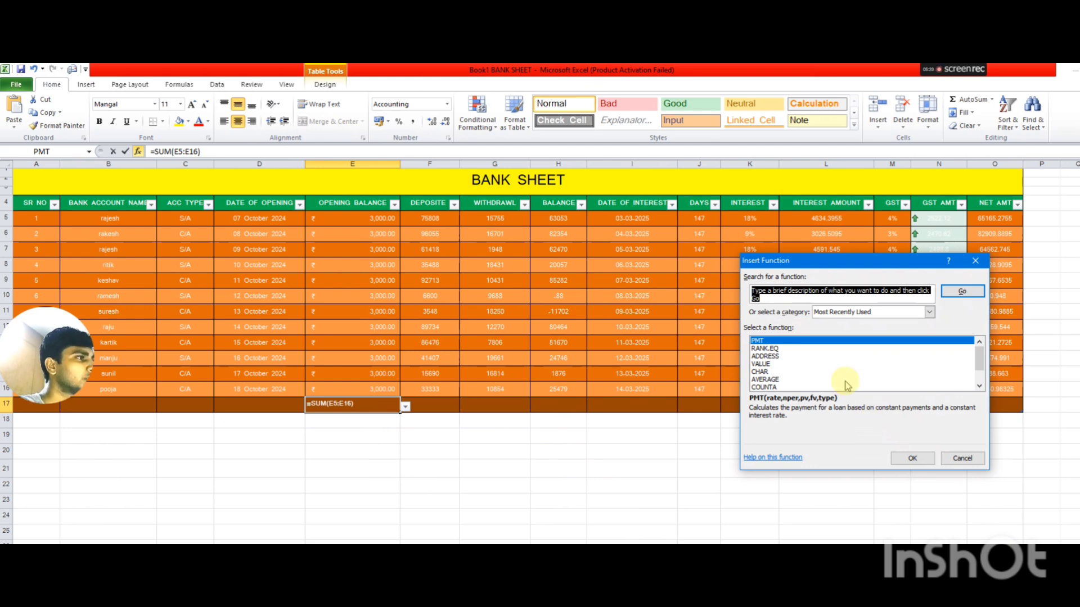
{"action": "left_click", "coordinate": [975, 261]}
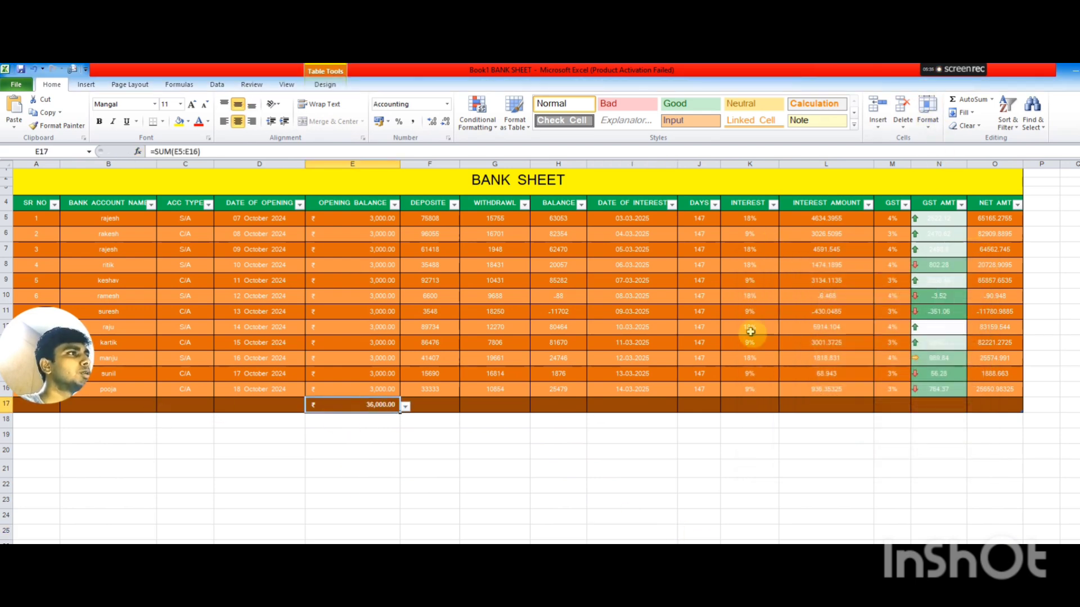
Step: Add an AutoSum total of the withdrawals G5:G16 in cell G17
{"action": "left_click_drag", "start_coordinate": [498, 220], "coordinate": [509, 392]}
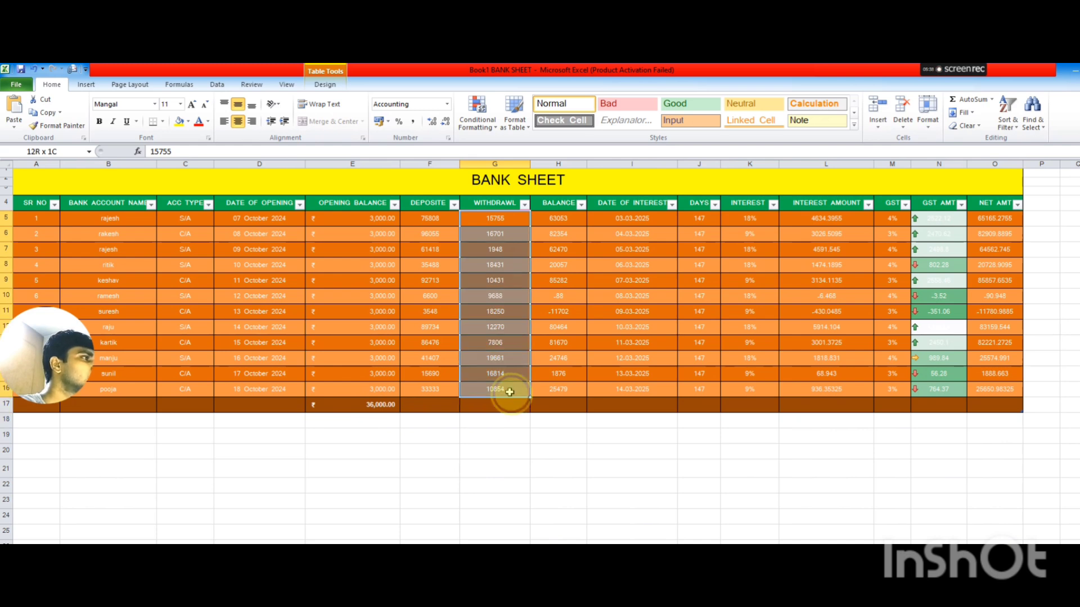
{"action": "left_click", "coordinate": [966, 99]}
{"action": "left_click", "coordinate": [457, 487]}
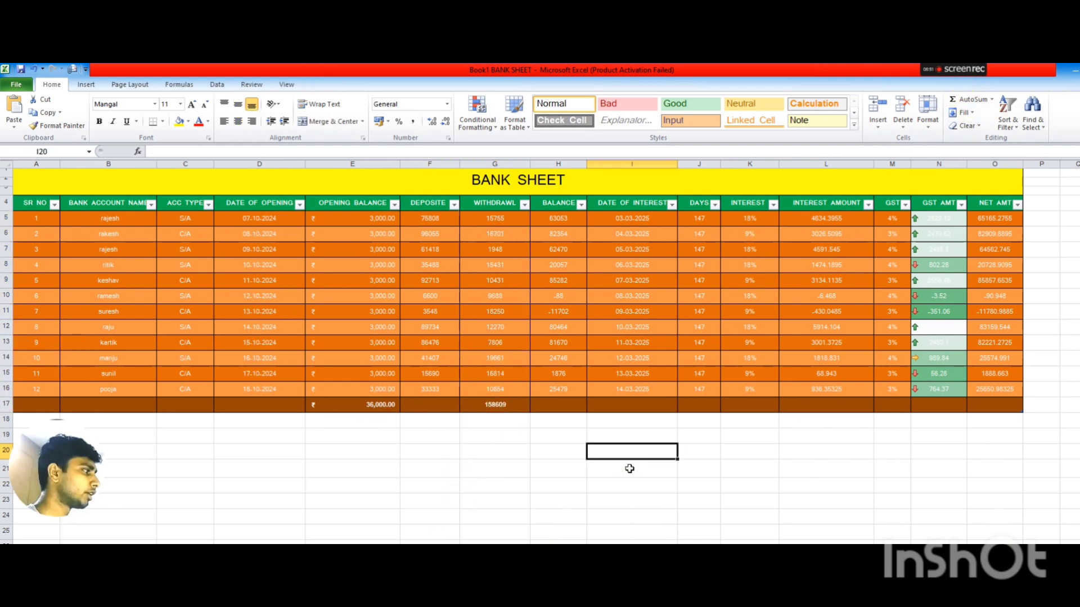
Step: Enter four sample first names down cells I20:I23 below the bank table
{"action": "type", "text": "rishabh"}
{"action": "key", "text": "Return"}
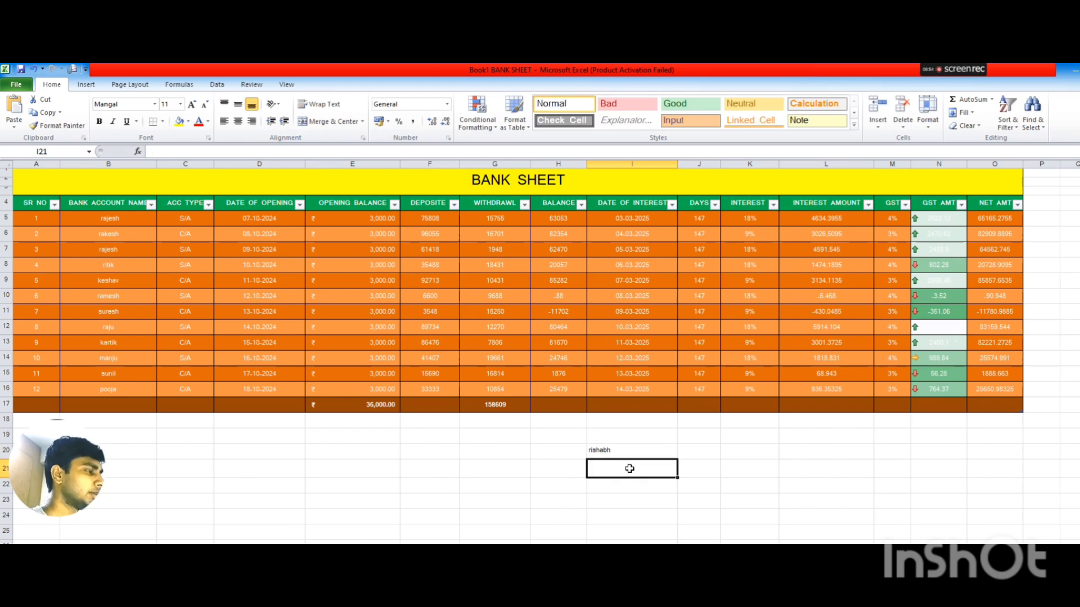
{"action": "type", "text": "ishant"}
{"action": "key", "text": "Return"}
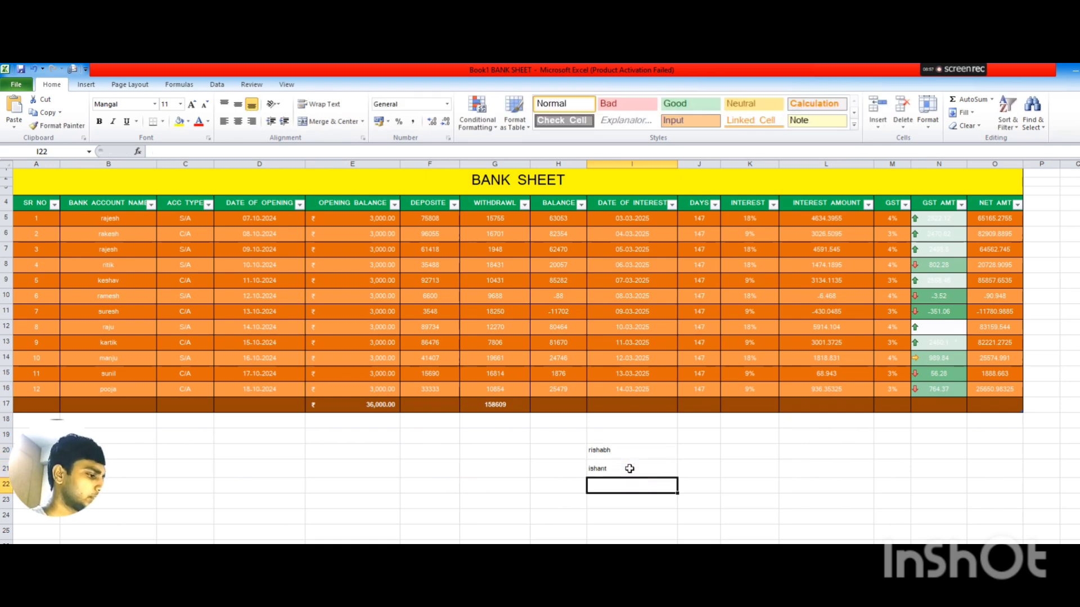
{"action": "type", "text": "kishan"}
{"action": "key", "text": "Return"}
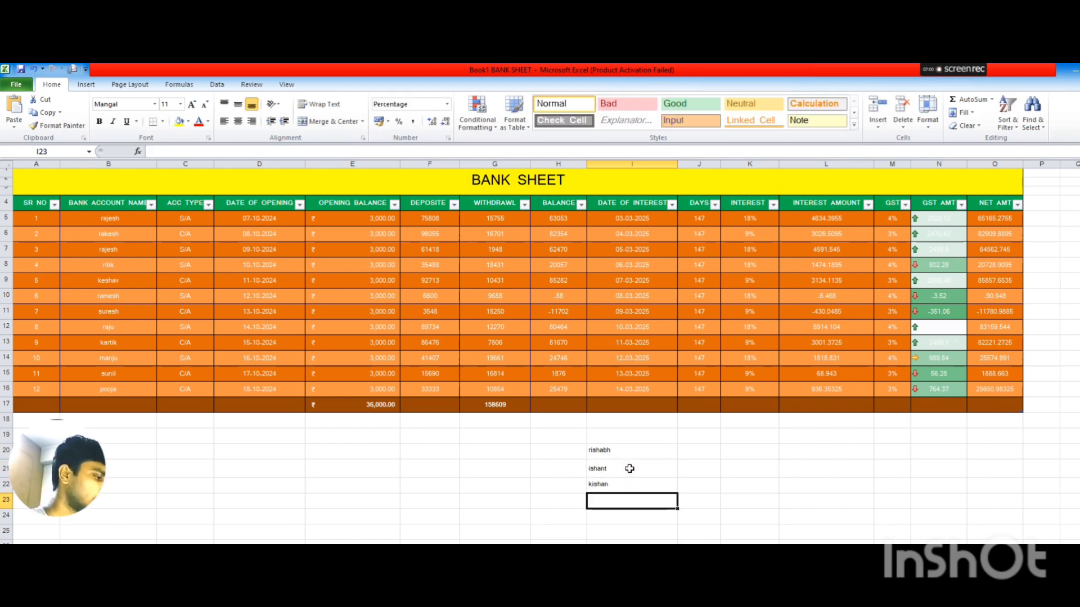
{"action": "type", "text": "pooja"}
{"action": "key", "text": "Return"}
Step: Enter the numbers 1, 2, 3 and 4 in cells J20:J23 beside the names
{"action": "left_click", "coordinate": [704, 448]}
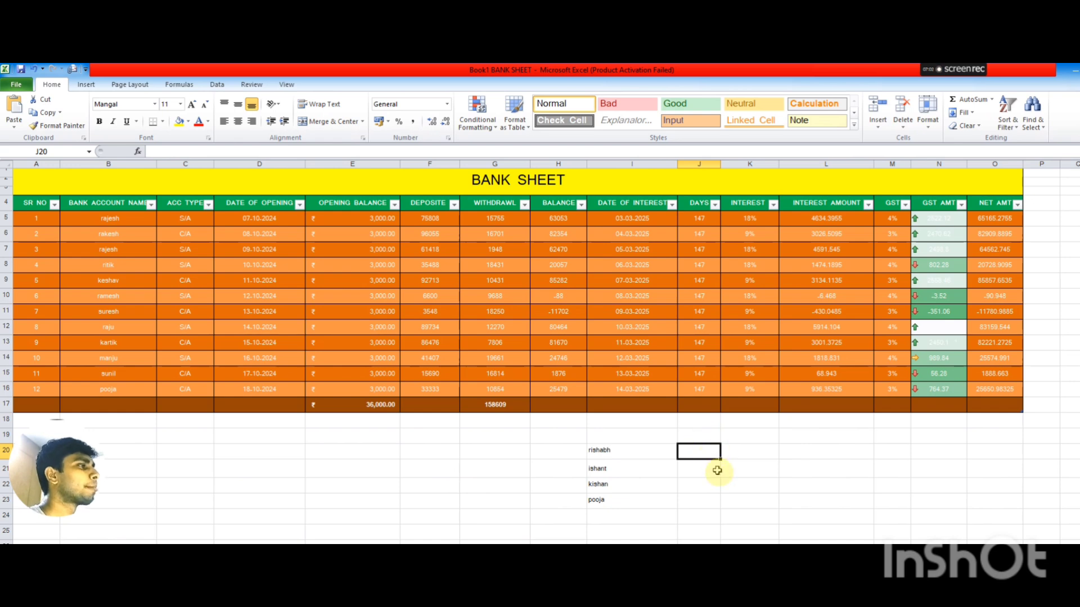
{"action": "type", "text": "1"}
{"action": "key", "text": "Return"}
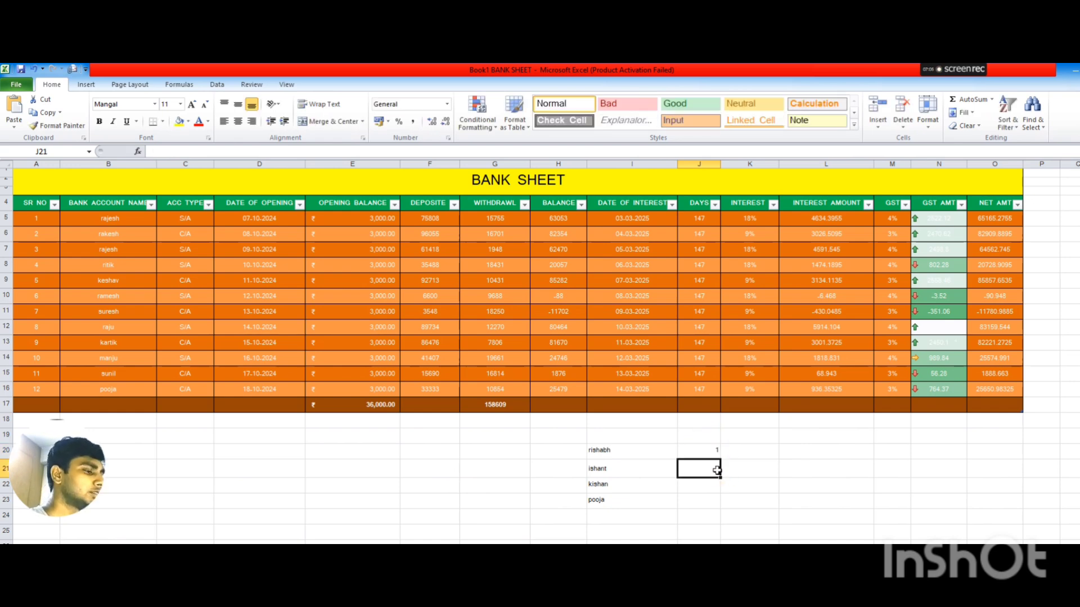
{"action": "double_click", "coordinate": [717, 470]}
{"action": "key", "text": "Return"}
{"action": "type", "text": "3"}
{"action": "key", "text": "Return"}
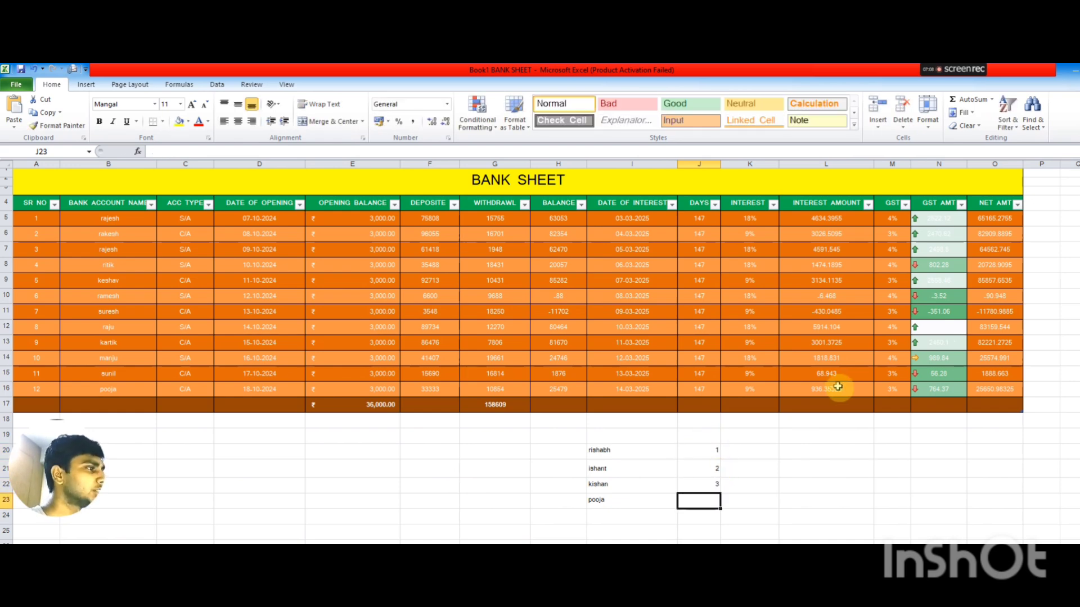
{"action": "type", "text": "4"}
{"action": "key", "text": "Return"}
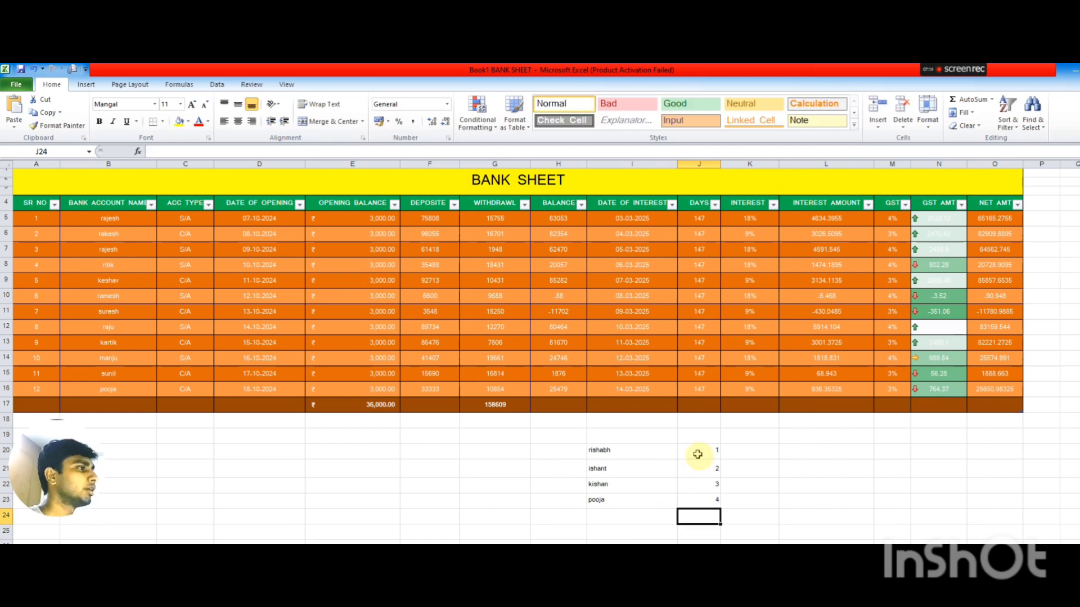
Step: Fill the first number of J20:J23 down through the range
{"action": "left_click_drag", "start_coordinate": [696, 450], "coordinate": [703, 499]}
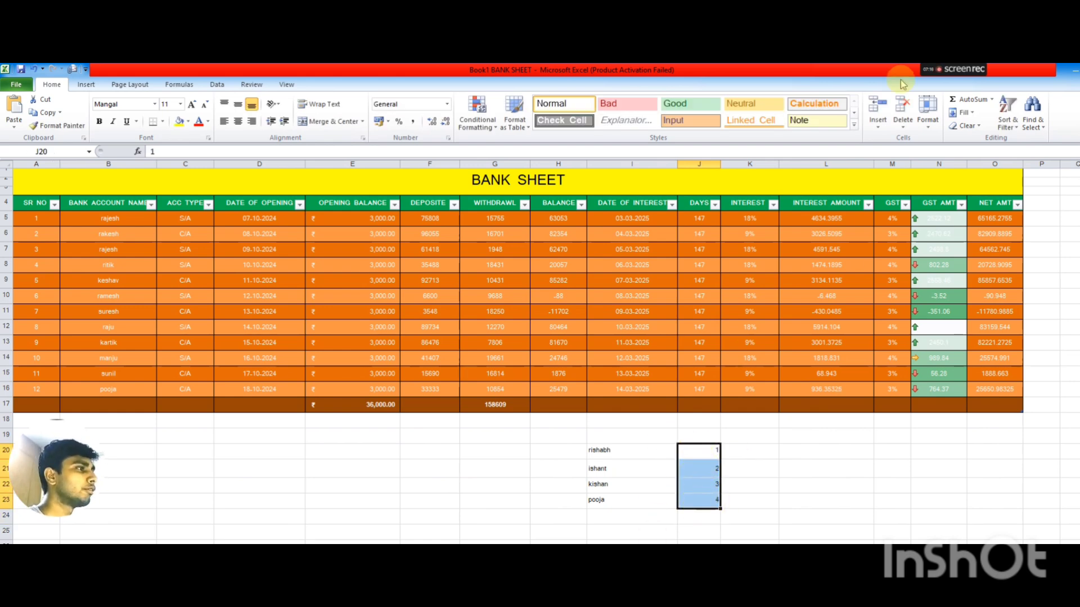
{"action": "left_click", "coordinate": [962, 112]}
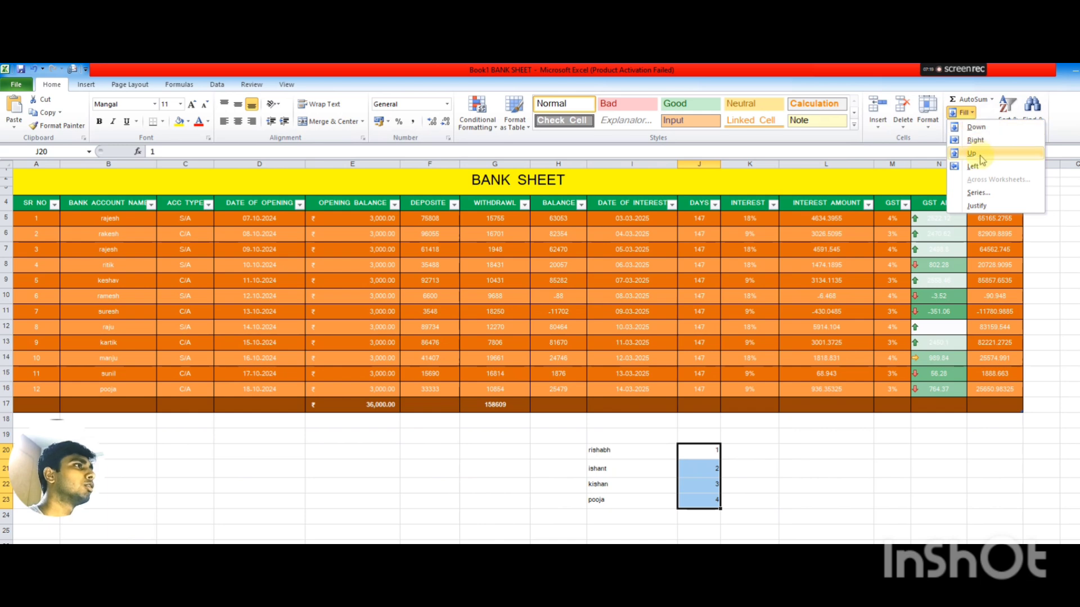
{"action": "left_click", "coordinate": [976, 127]}
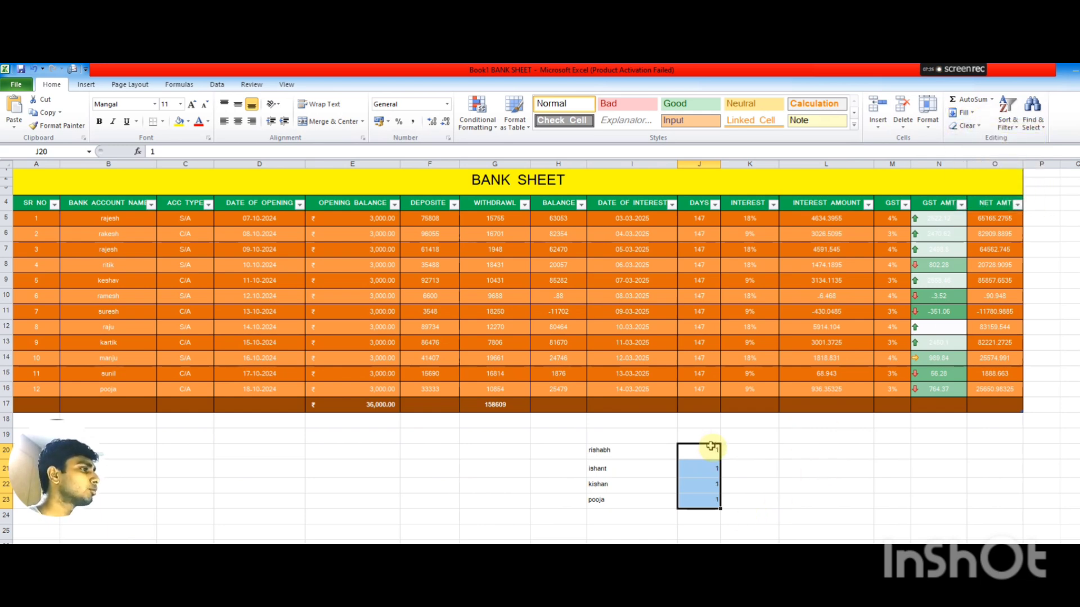
Step: Try to fill J20:J23 with a Growth series in columns, using step value 1 and stop value 4
{"action": "left_click", "coordinate": [963, 113]}
{"action": "left_click", "coordinate": [1006, 190]}
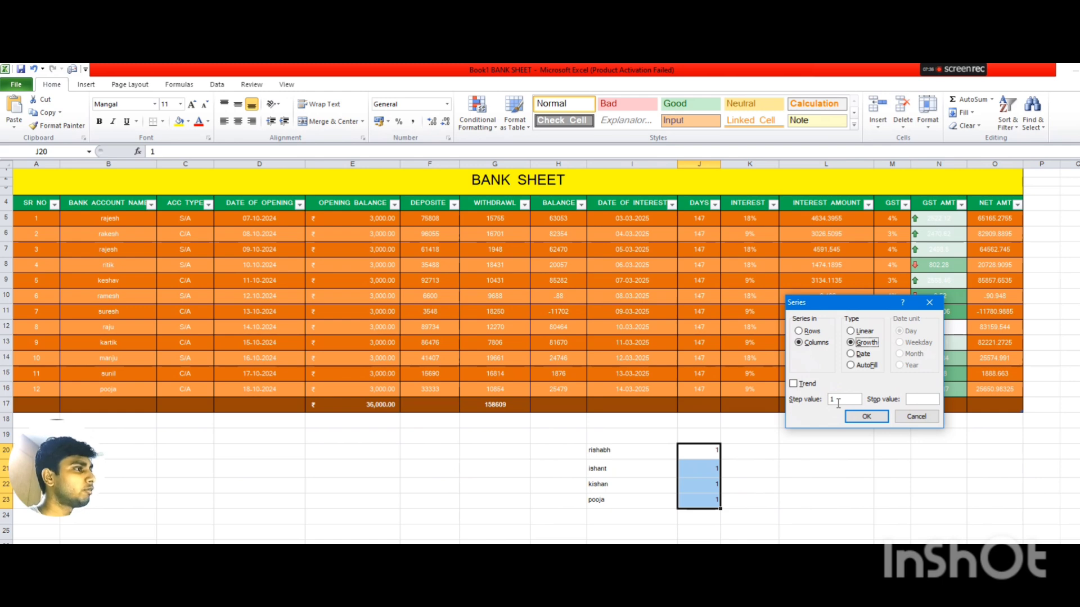
{"action": "left_click", "coordinate": [918, 398]}
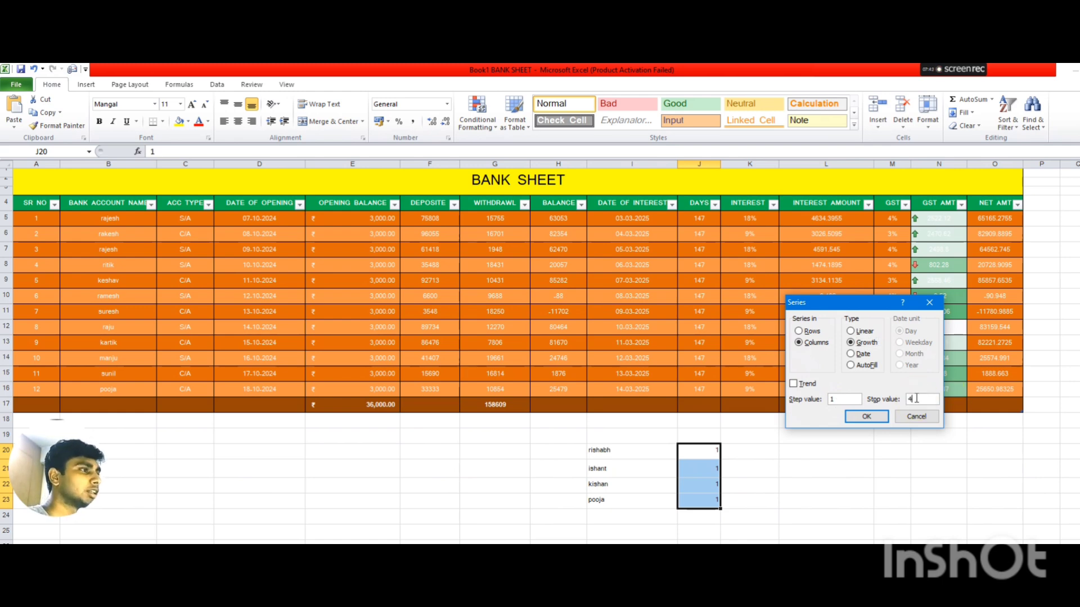
{"action": "type", "text": "4"}
{"action": "key", "text": "Return"}
Step: Fill J20:J23 with a Linear series in columns, using step value 1 and stop value 4
{"action": "left_click_drag", "start_coordinate": [684, 450], "coordinate": [698, 499]}
{"action": "left_click", "coordinate": [962, 113]}
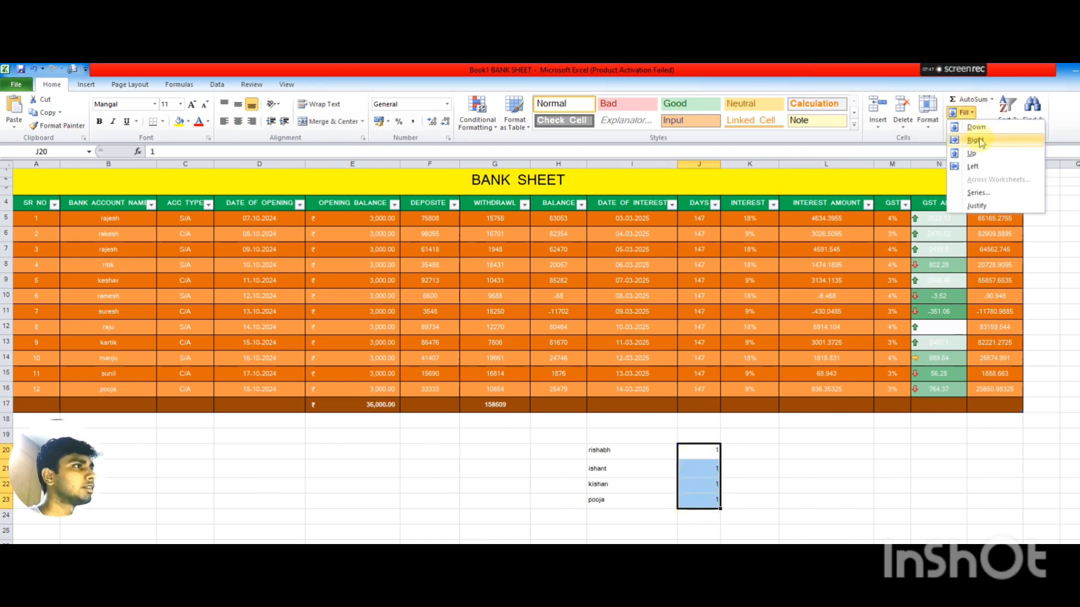
{"action": "left_click", "coordinate": [980, 194]}
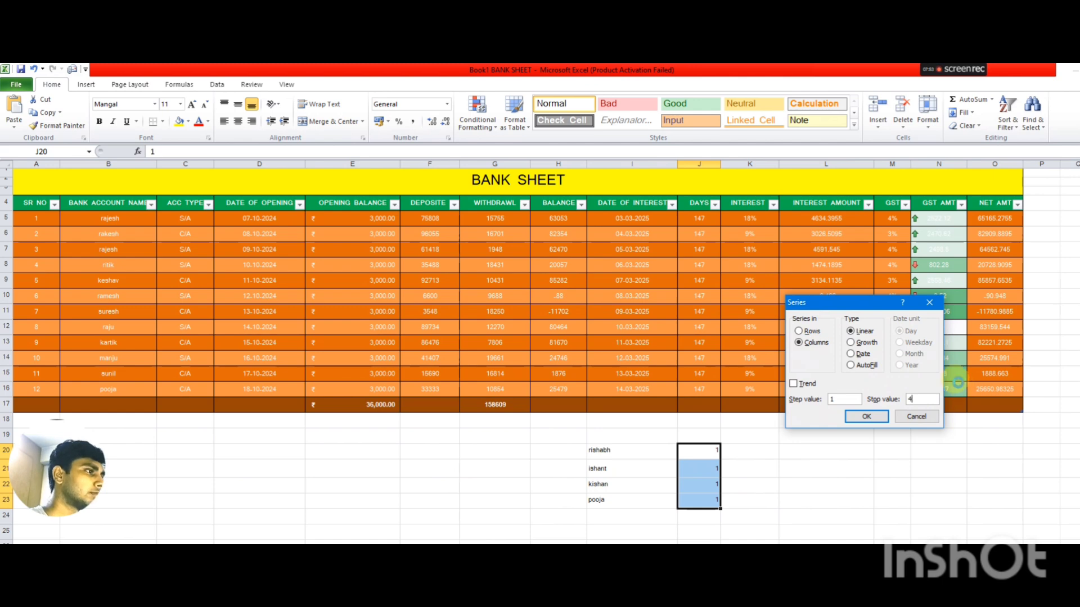
{"action": "left_click", "coordinate": [866, 416]}
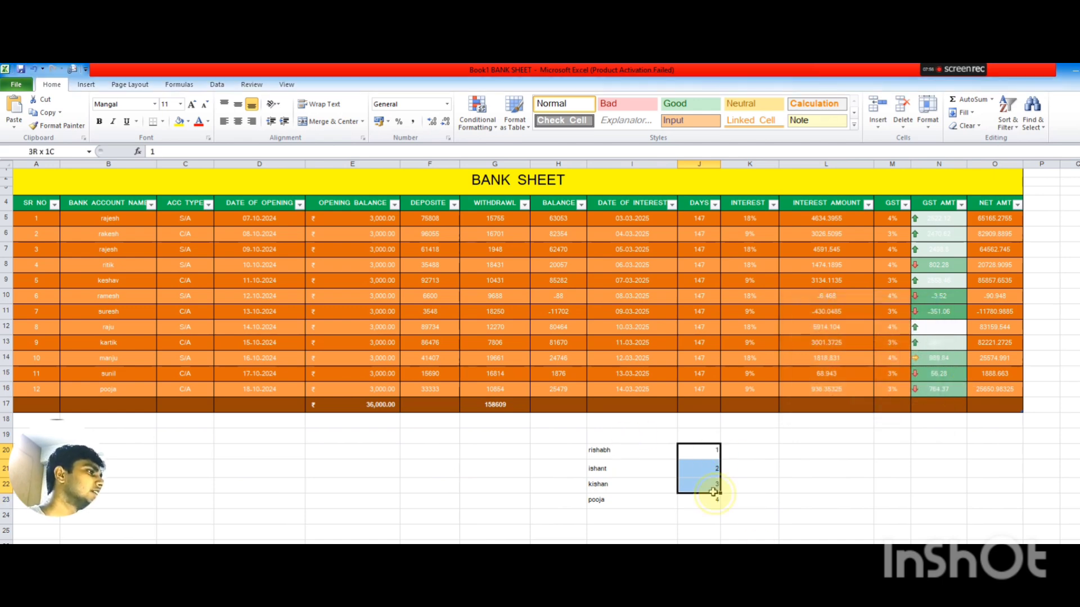
{"action": "left_click", "coordinate": [751, 473]}
{"action": "left_click_drag", "start_coordinate": [618, 457], "coordinate": [683, 495]}
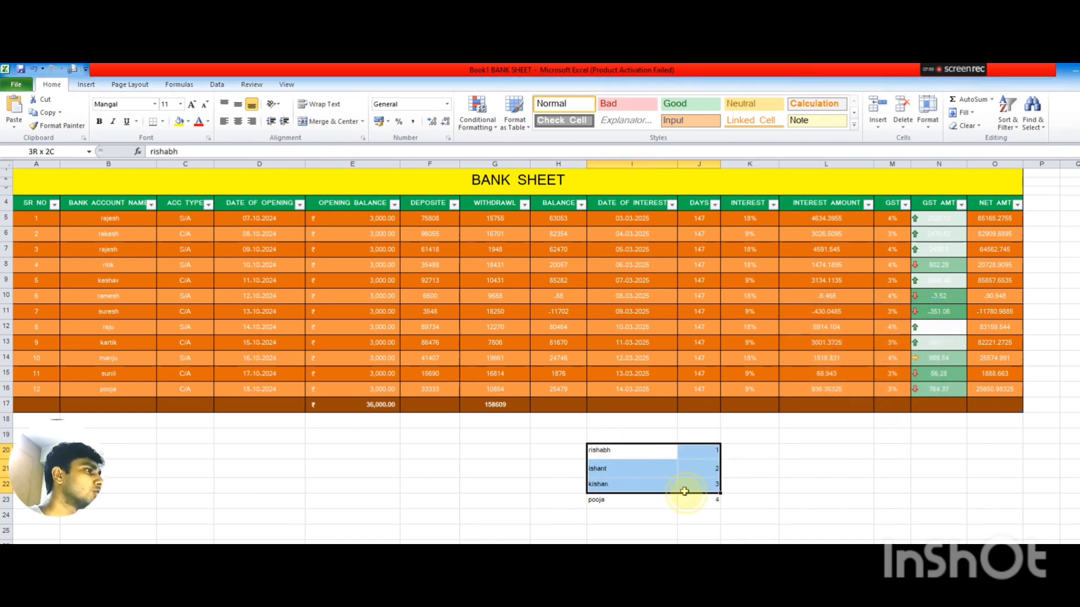
{"action": "left_click", "coordinate": [776, 494]}
{"action": "left_click_drag", "start_coordinate": [646, 448], "coordinate": [709, 501]}
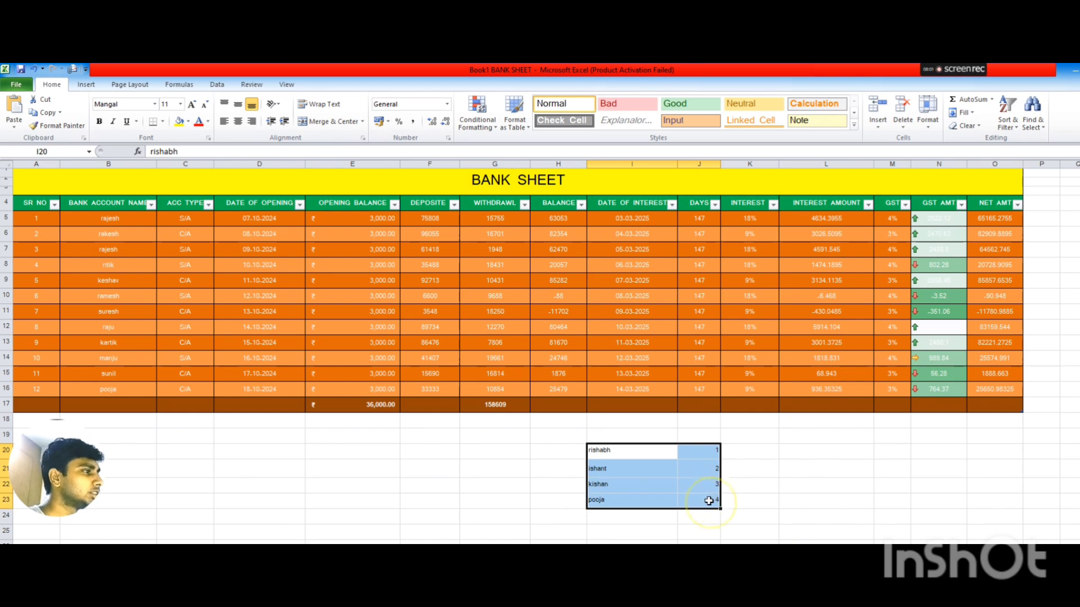
{"action": "left_click", "coordinate": [790, 502]}
{"action": "left_click_drag", "start_coordinate": [624, 453], "coordinate": [700, 500]}
{"action": "left_click", "coordinate": [891, 434]}
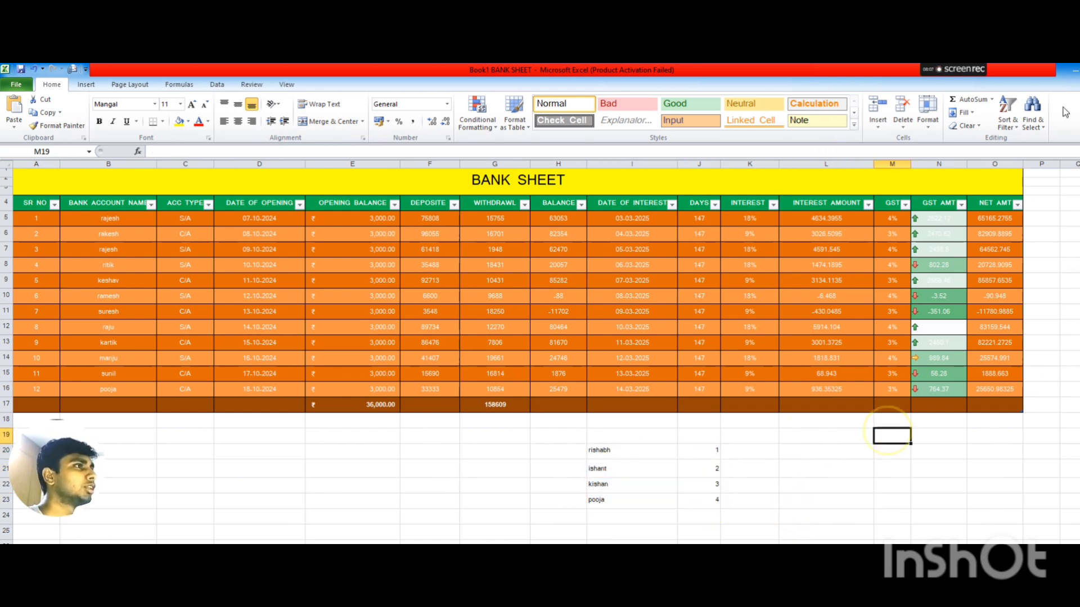
Step: Select the sample list I20:J23, review the clearing options and clear its comments
{"action": "left_click", "coordinate": [981, 127]}
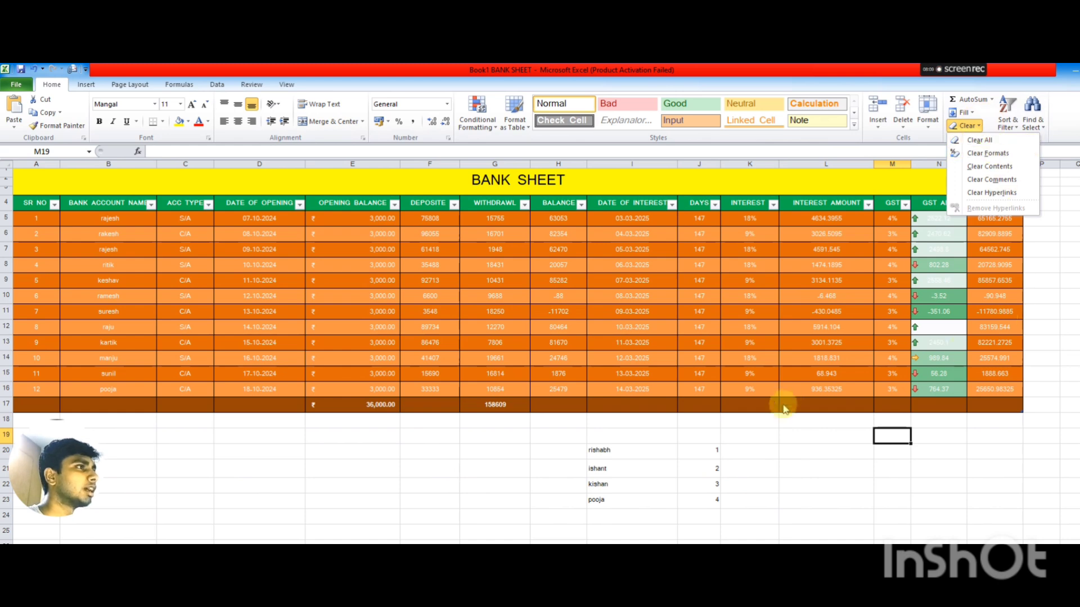
{"action": "left_click", "coordinate": [622, 446]}
{"action": "left_click_drag", "start_coordinate": [622, 446], "coordinate": [702, 487]}
{"action": "left_click", "coordinate": [973, 126]}
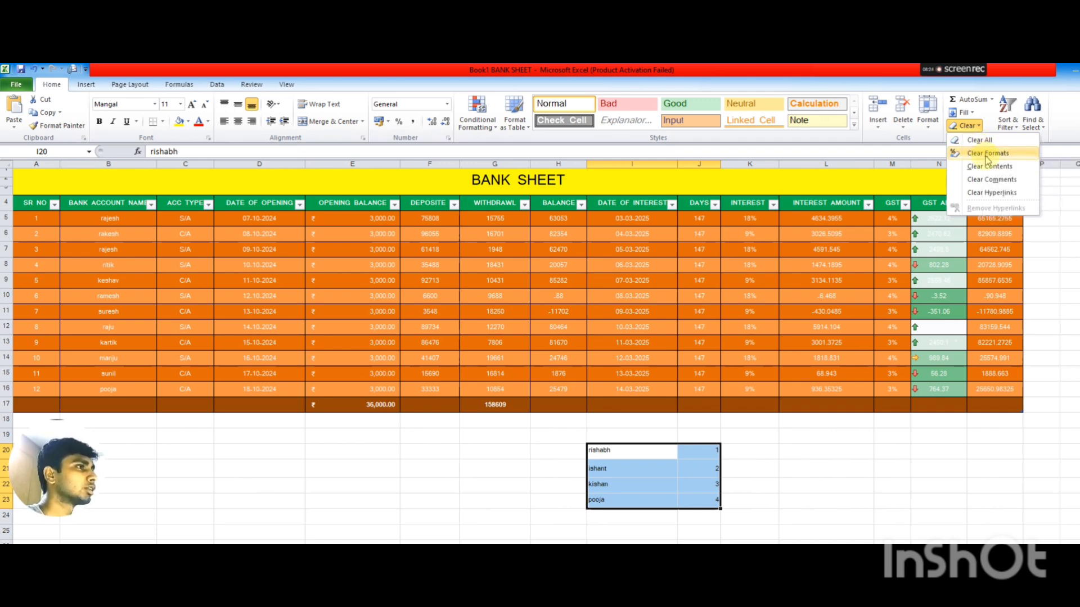
{"action": "left_click", "coordinate": [995, 184]}
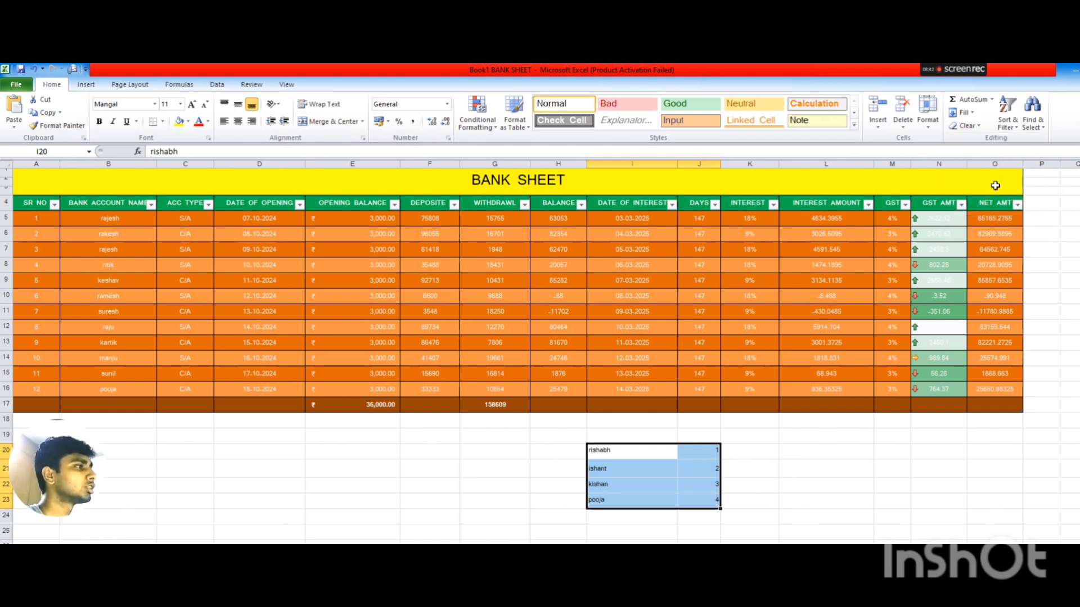
{"action": "left_click", "coordinate": [965, 126]}
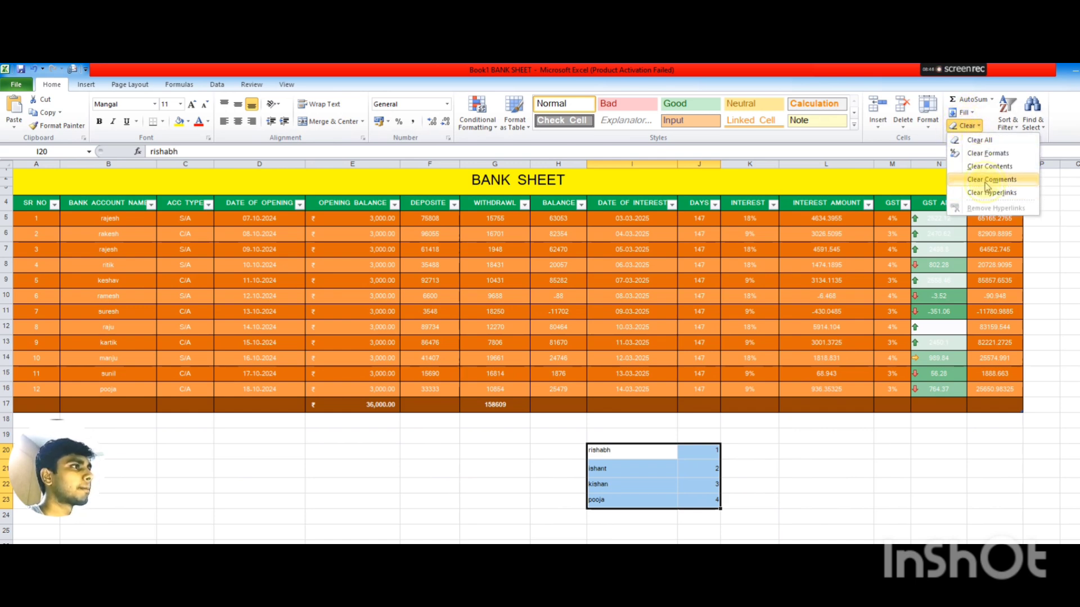
{"action": "left_click", "coordinate": [985, 182]}
Step: Clear the contents of I20:J23 and view the Clear Hyperlinks option for the emptied cells
{"action": "left_click", "coordinate": [965, 125]}
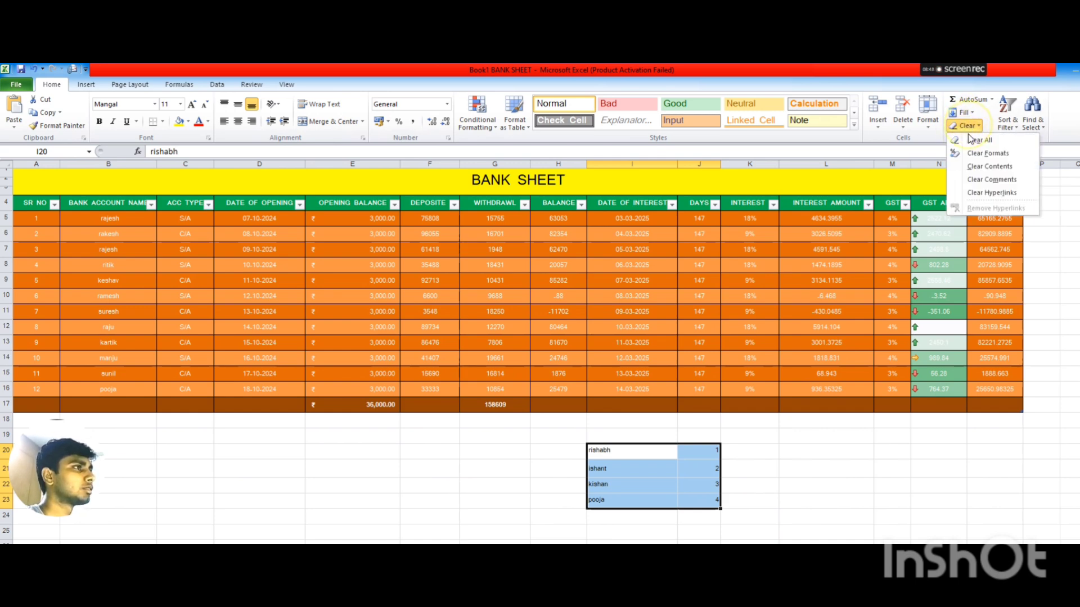
{"action": "left_click", "coordinate": [975, 169]}
{"action": "left_click_drag", "start_coordinate": [664, 454], "coordinate": [699, 489]}
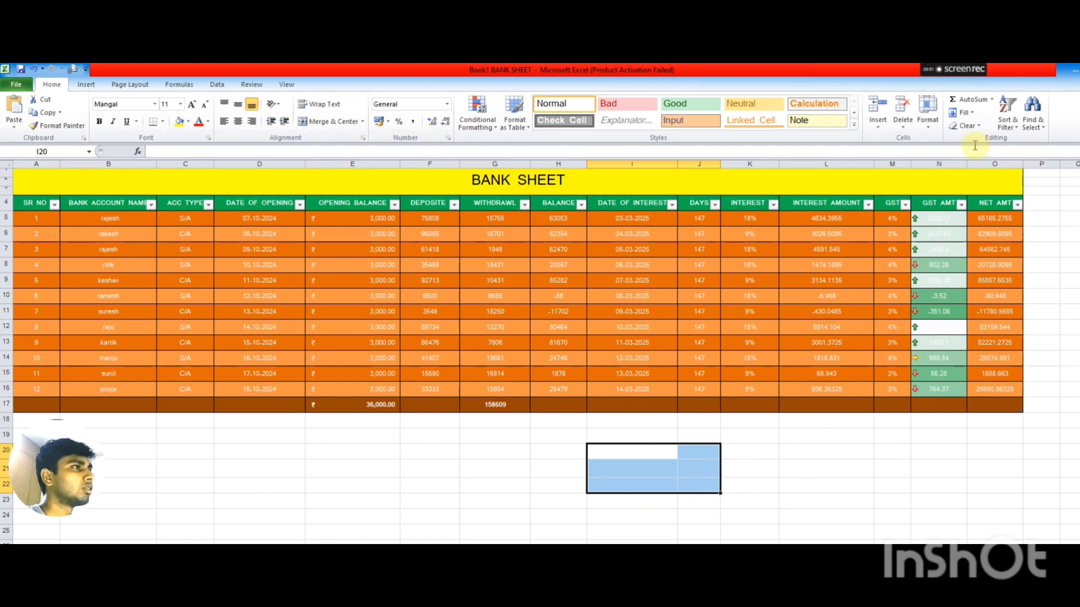
{"action": "left_click", "coordinate": [965, 126]}
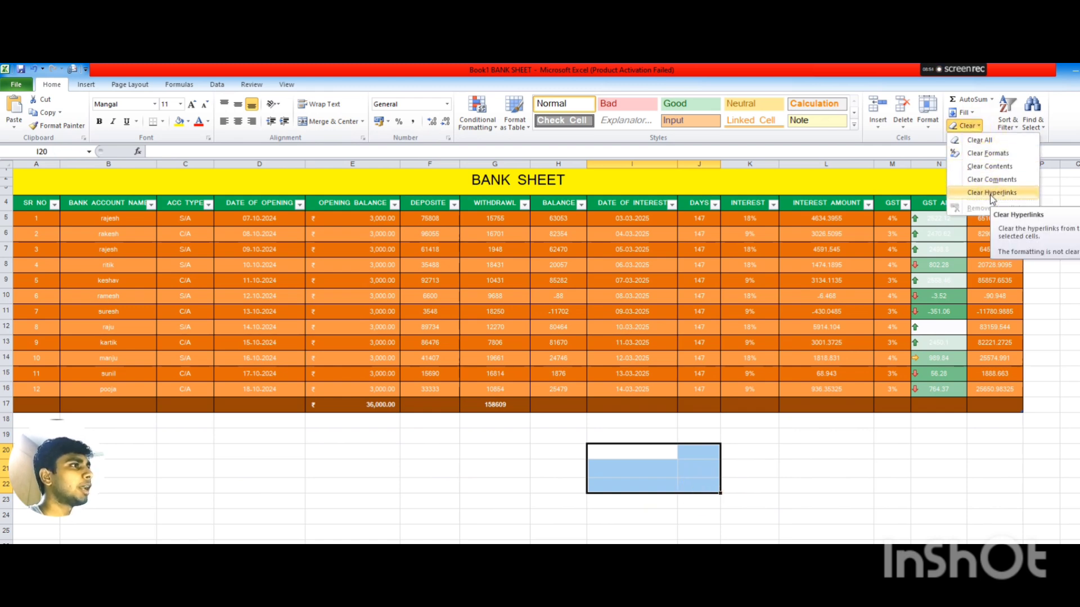
{"action": "left_click", "coordinate": [525, 477]}
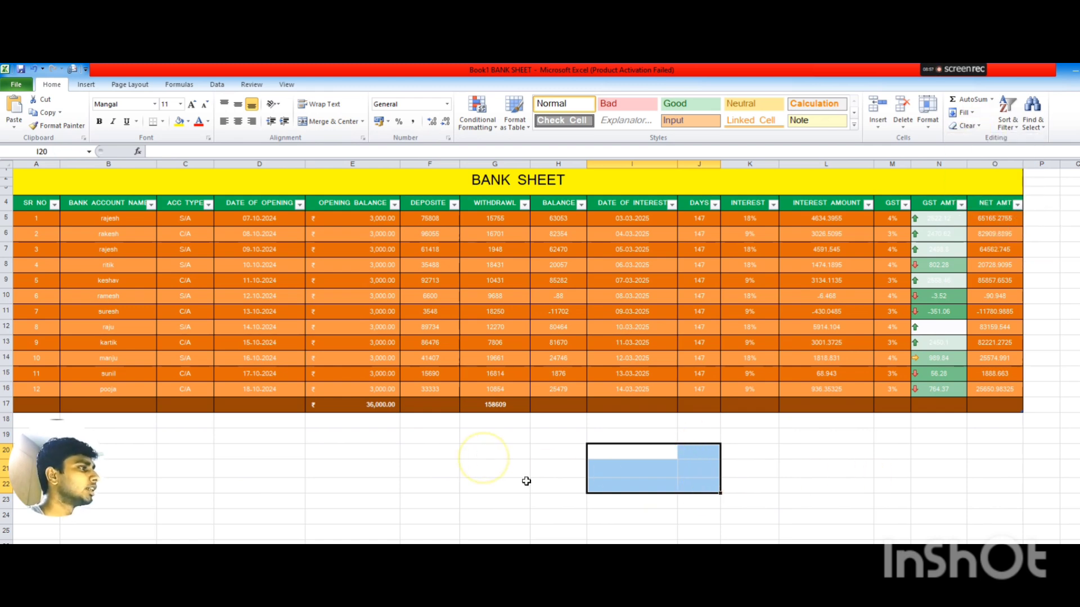
Step: Enter a sample web address as text in cell G21
{"action": "left_click", "coordinate": [523, 472]}
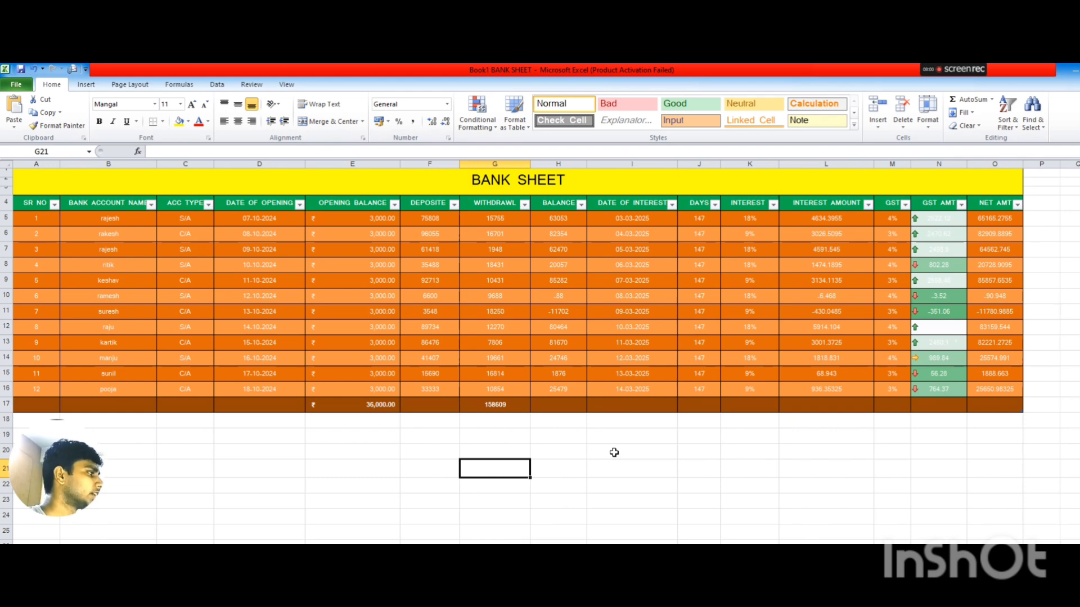
{"action": "type", "text": "rishabh.www.com"}
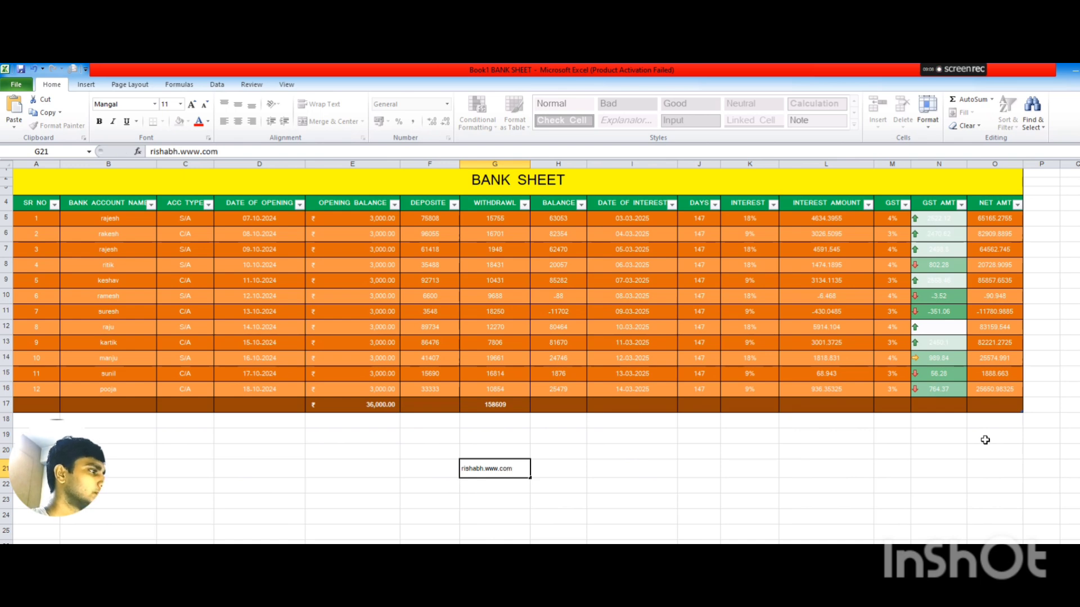
{"action": "key", "text": "Return"}
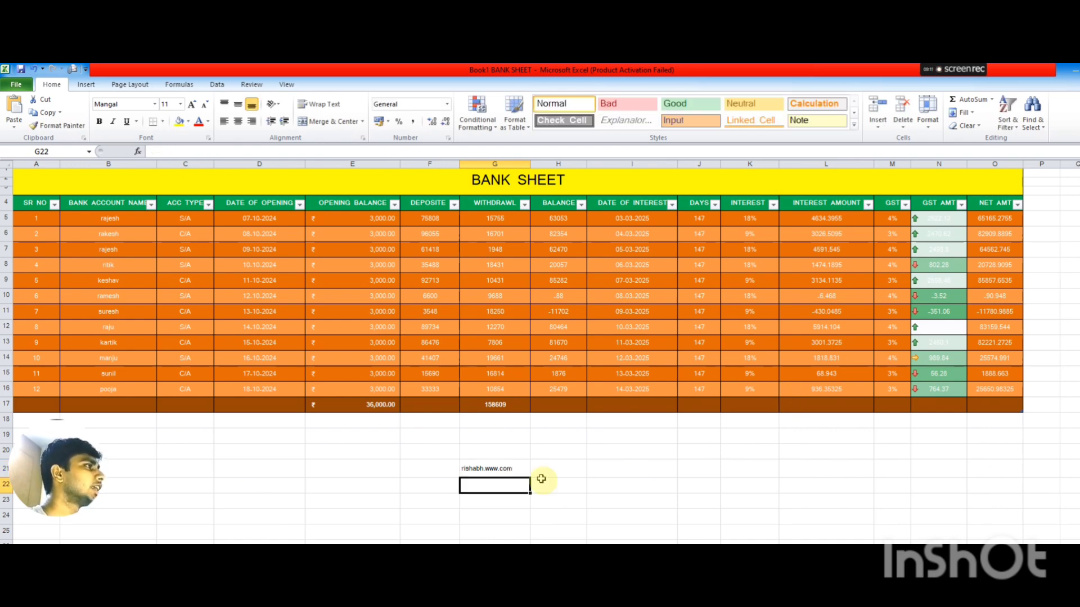
Step: Insert a hyperlink in cell G21 that links its web address text to the desktop file Copy of Book
{"action": "left_click", "coordinate": [490, 471]}
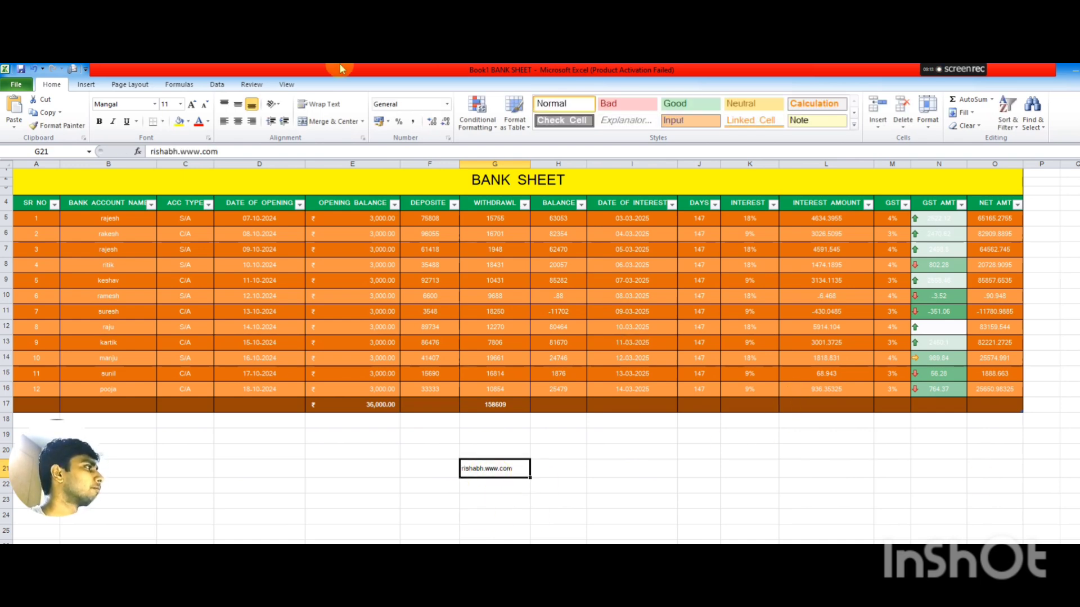
{"action": "left_click", "coordinate": [86, 85]}
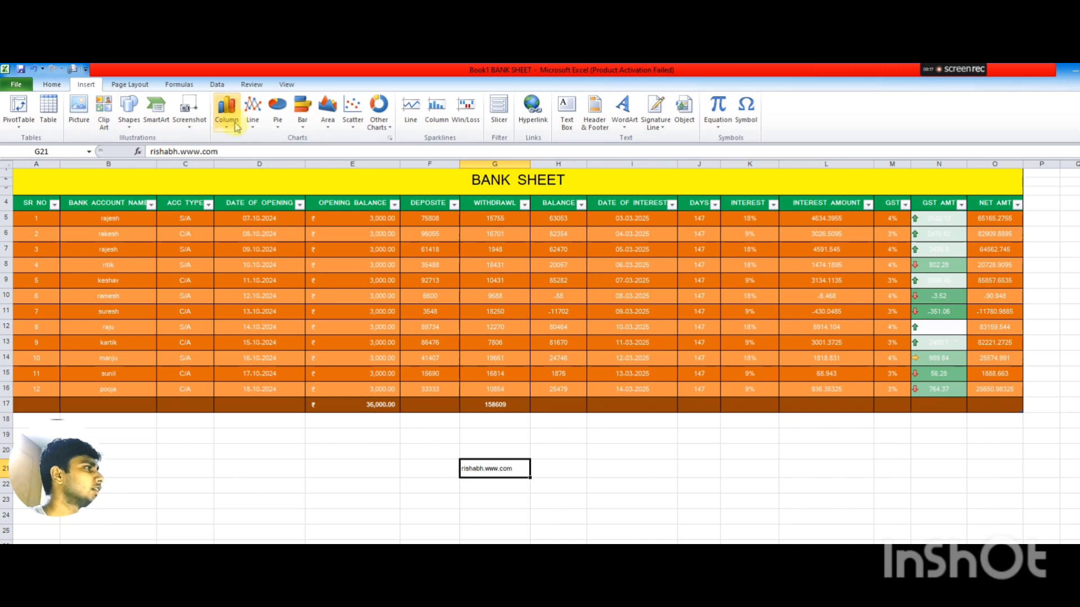
{"action": "left_click", "coordinate": [532, 110]}
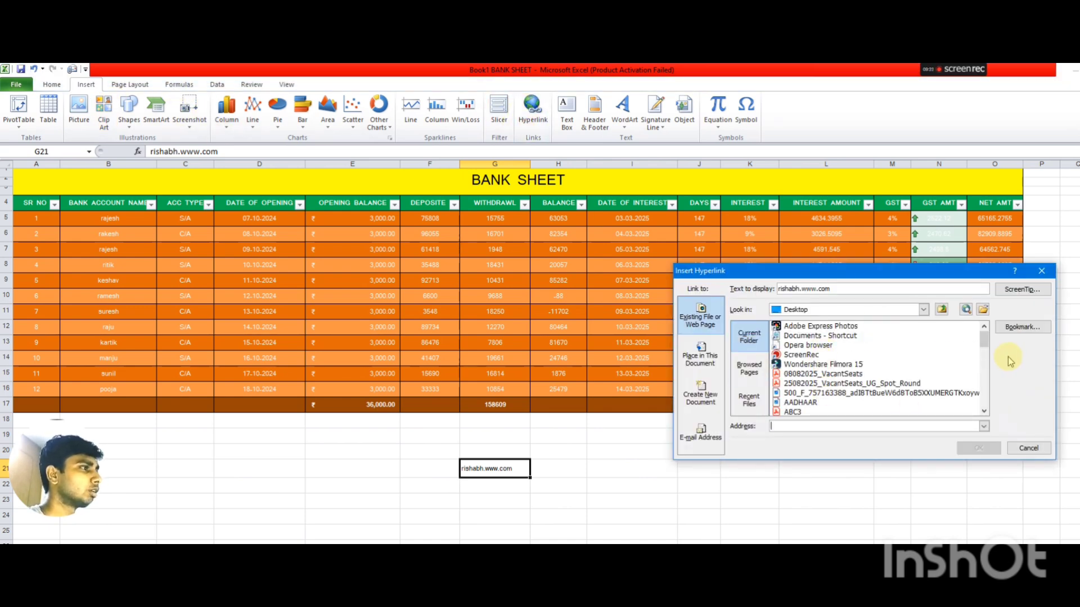
{"action": "scroll", "coordinate": [987, 342], "scroll_direction": "down", "scroll_amount": 2}
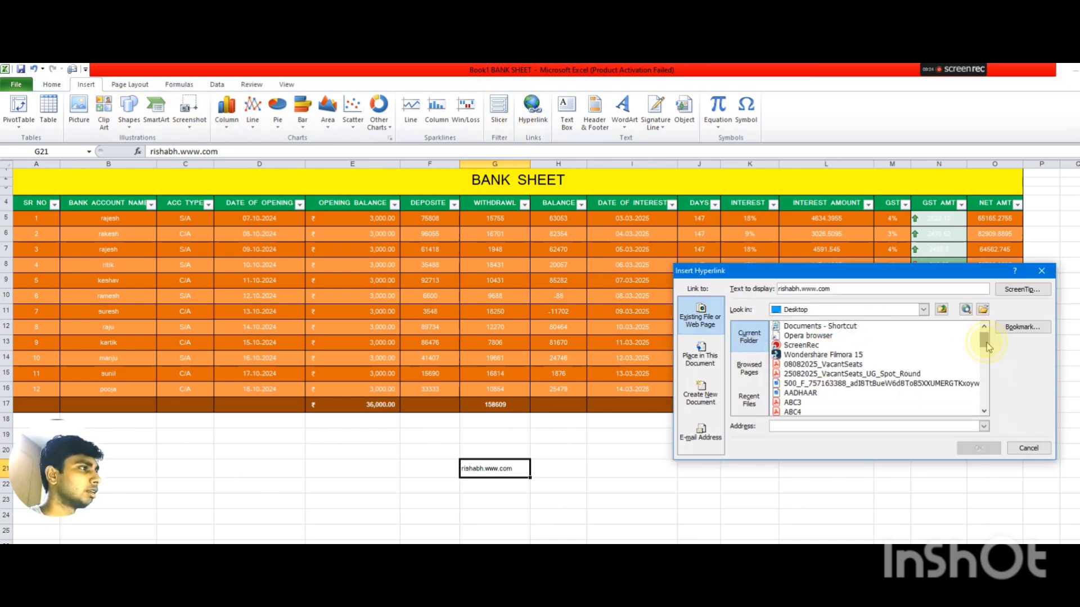
{"action": "left_click", "coordinate": [754, 371]}
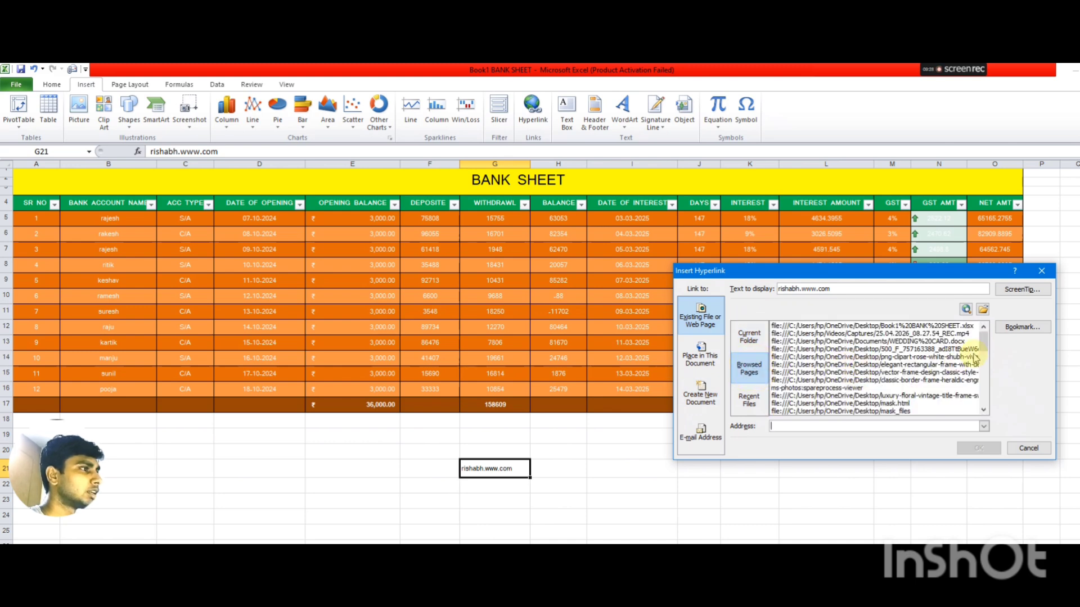
{"action": "left_click", "coordinate": [748, 336]}
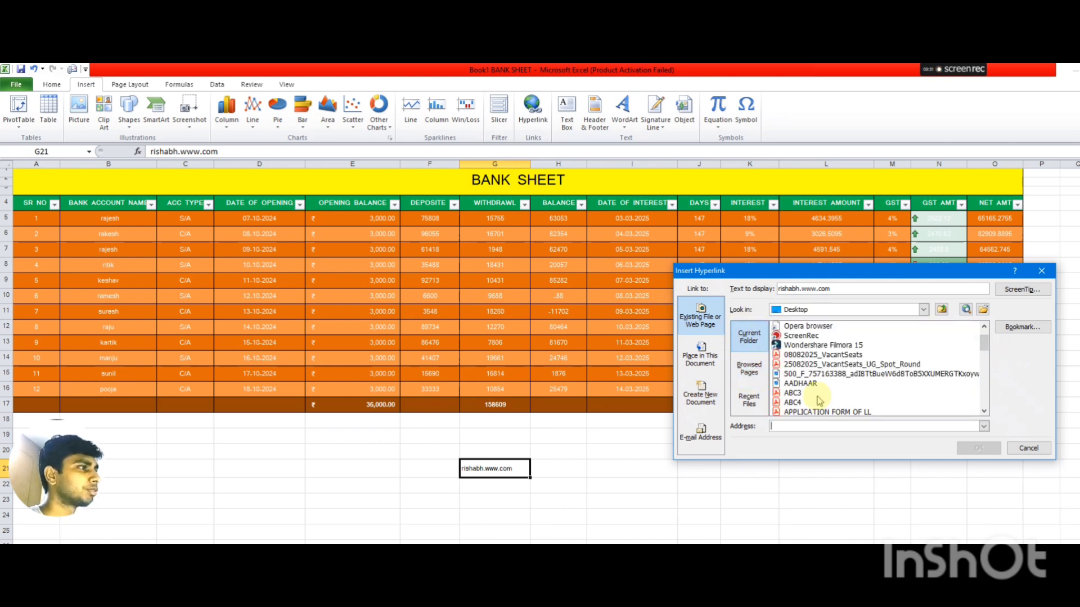
{"action": "mouse_move", "coordinate": [984, 342]}
{"action": "left_mouse_down"}
{"action": "mouse_move", "coordinate": [985, 378]}
{"action": "mouse_move", "coordinate": [988, 362]}
{"action": "left_mouse_up"}
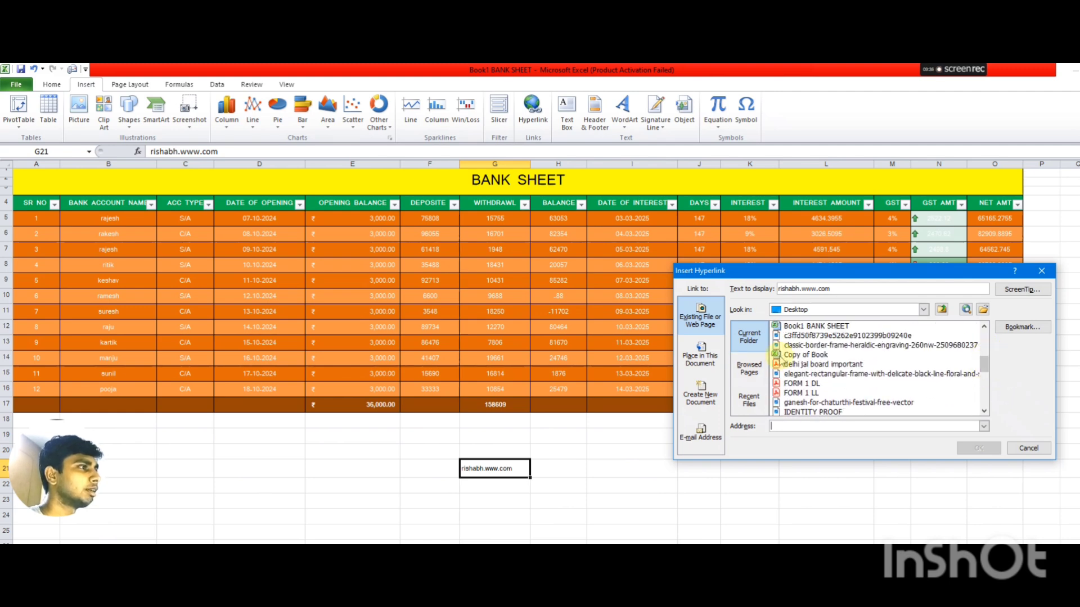
{"action": "left_click", "coordinate": [780, 355]}
{"action": "left_click", "coordinate": [979, 449]}
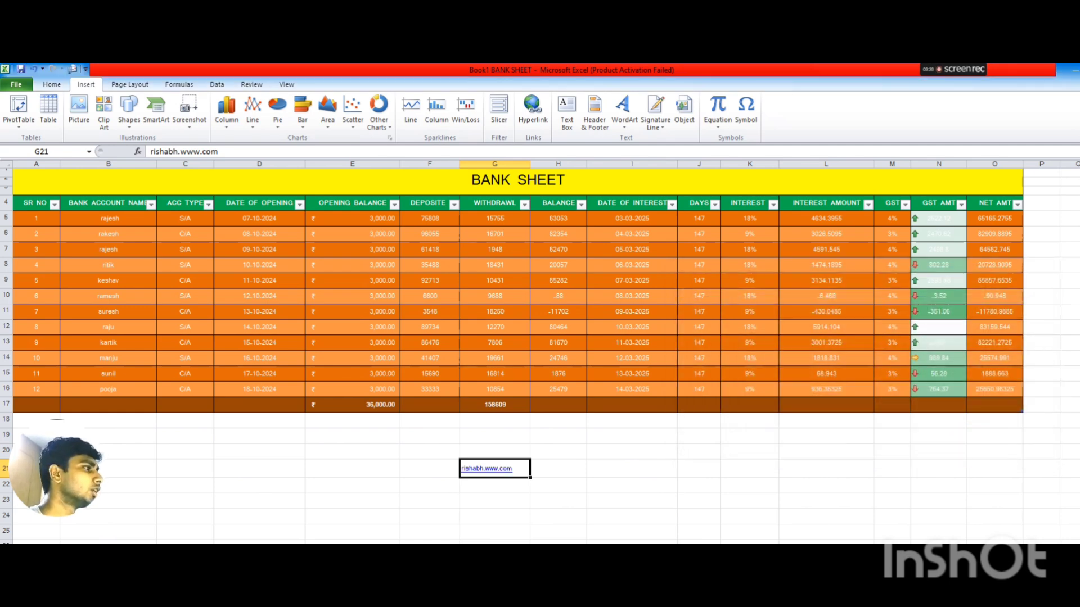
Step: Follow the hyperlink in G21 to view the Copy of Book workbook, and return to the bank sheet
{"action": "left_click", "coordinate": [352, 517]}
{"action": "left_click", "coordinate": [498, 473]}
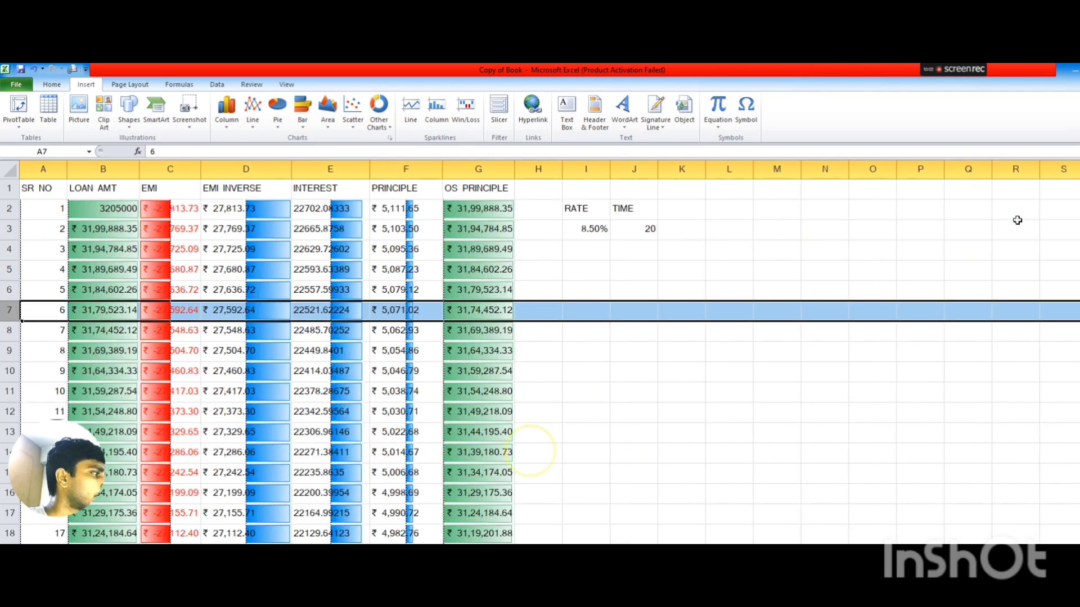
{"action": "left_click", "coordinate": [1075, 71]}
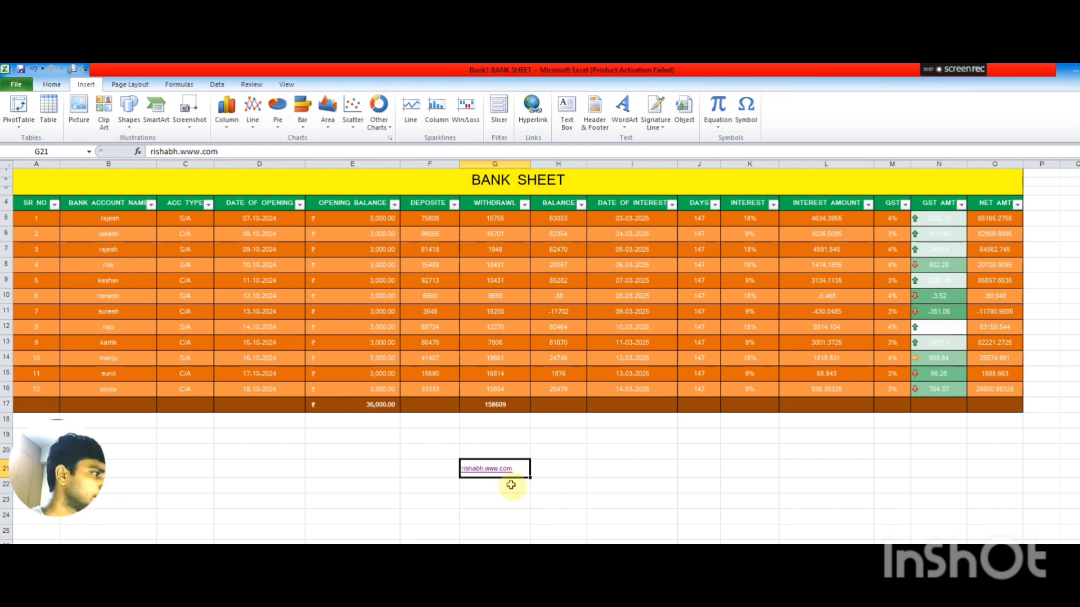
Step: Try clearing the contents of the linked cell G21, and undo the clearing
{"action": "left_click", "coordinate": [54, 86]}
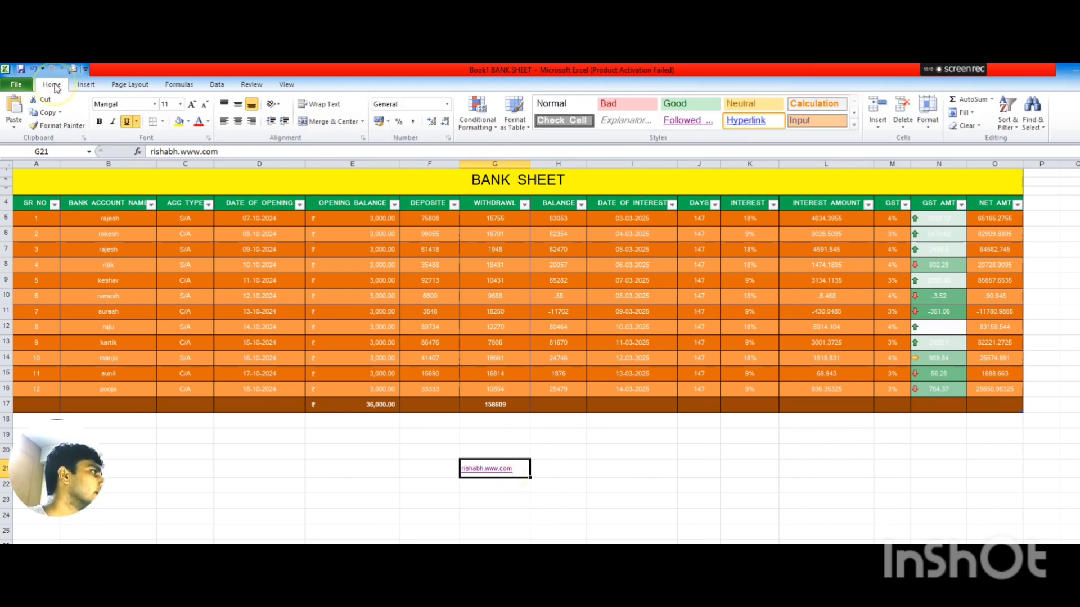
{"action": "left_click", "coordinate": [966, 126]}
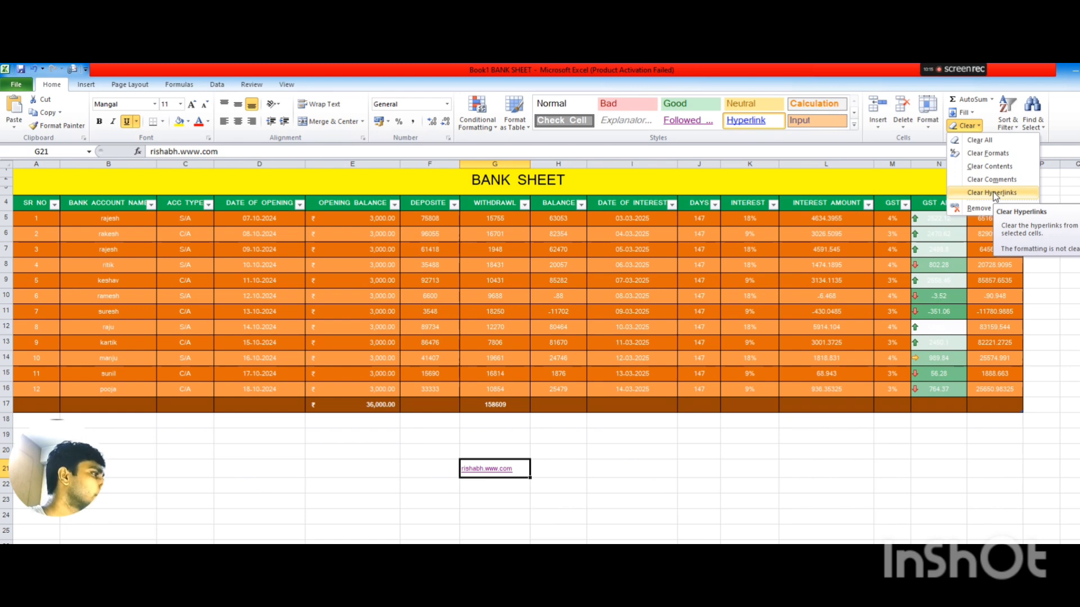
{"action": "left_click", "coordinate": [991, 166]}
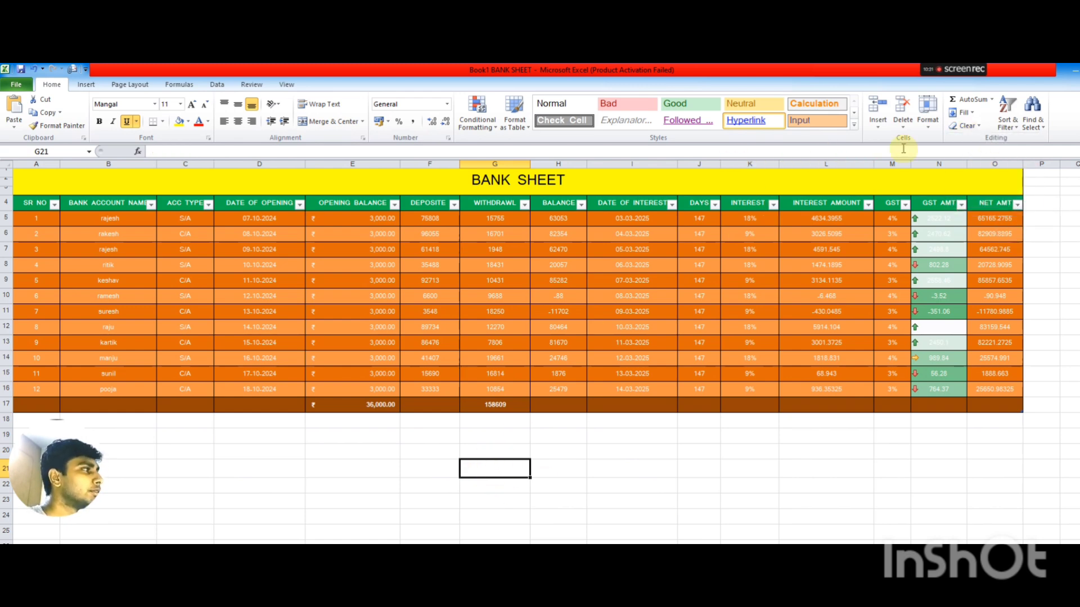
{"action": "key", "text": "ctrl+z"}
Step: Clear the hyperlink from G21, choosing to clear both hyperlinks and formats
{"action": "left_click", "coordinate": [967, 125]}
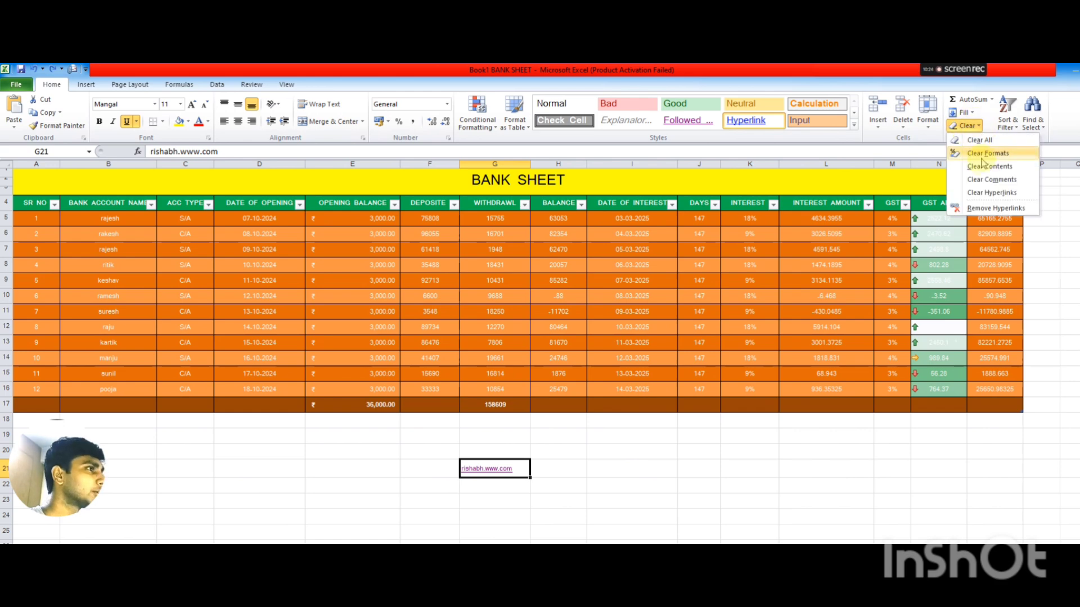
{"action": "left_click", "coordinate": [978, 189]}
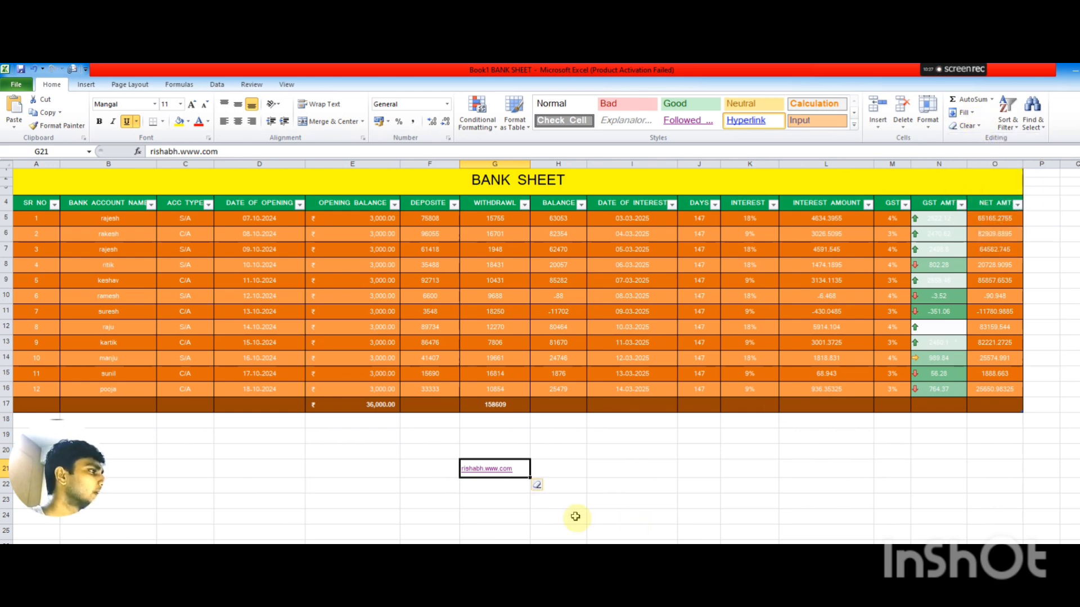
{"action": "left_click", "coordinate": [540, 486]}
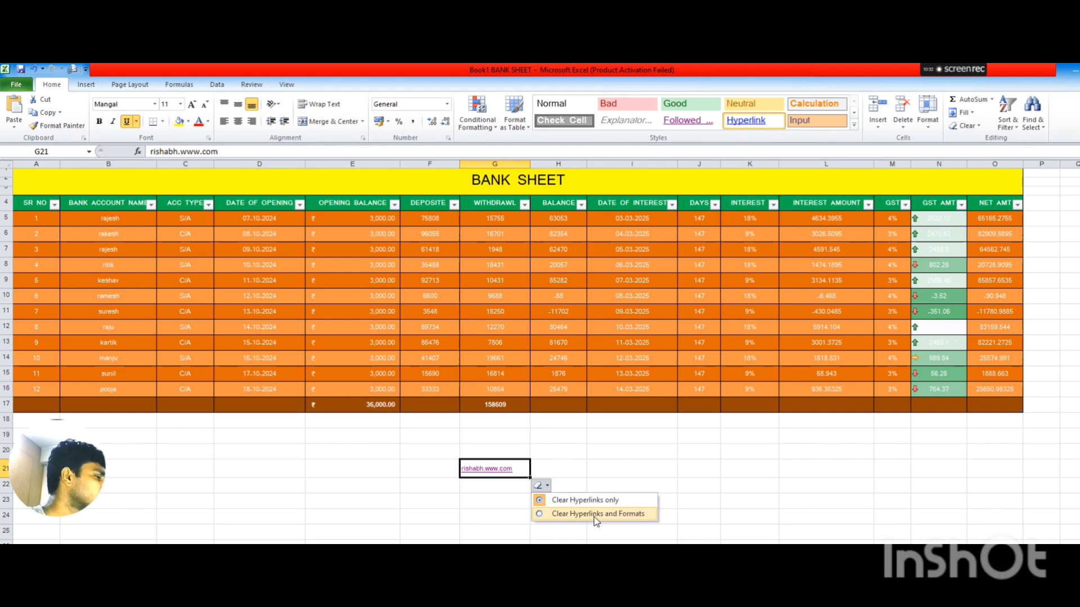
{"action": "left_click", "coordinate": [596, 514]}
Step: Delete the remaining web address text from cell G21
{"action": "double_click", "coordinate": [529, 474]}
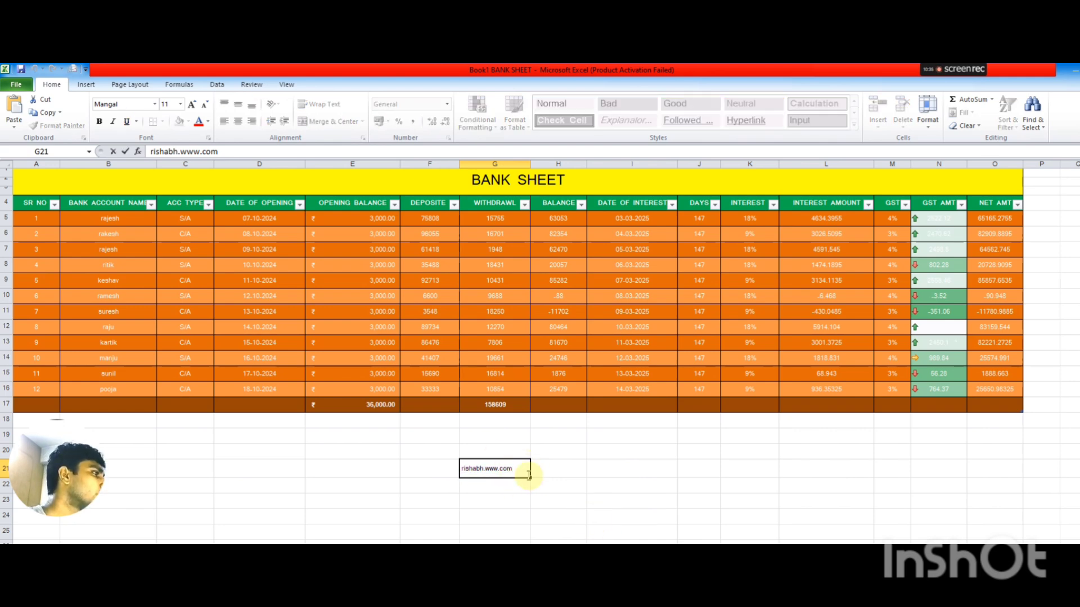
{"action": "left_click_drag", "start_coordinate": [529, 474], "coordinate": [491, 468]}
{"action": "key", "text": "BackSpace"}
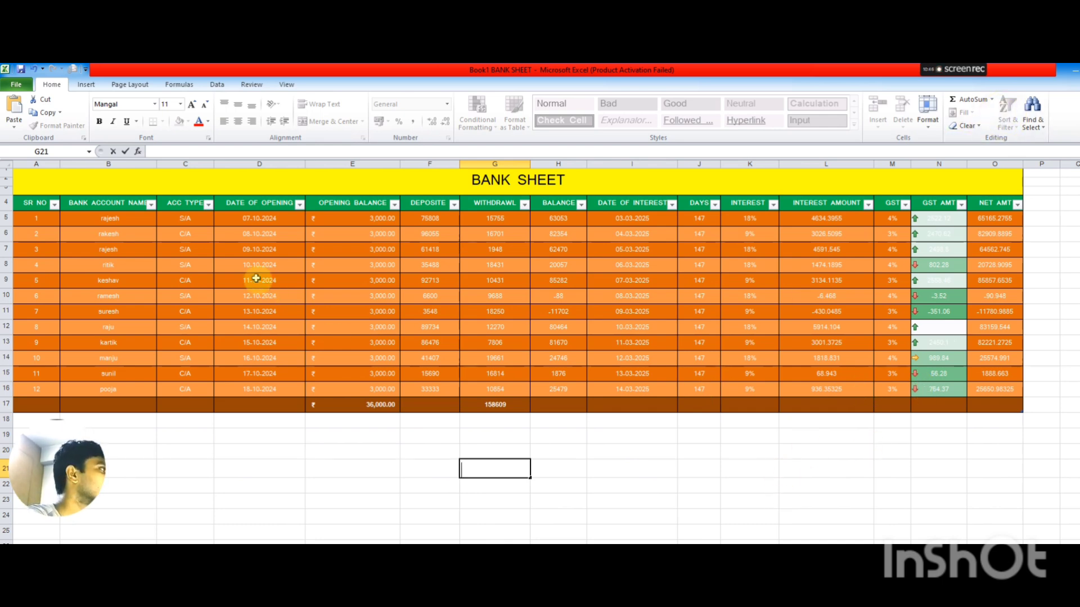
Step: Select the whole bank table and filter the OPENING BALANCE column to show only ₹ 36,000.00
{"action": "left_click", "coordinate": [40, 204]}
{"action": "key", "text": "ctrl+a"}
{"action": "left_click", "coordinate": [395, 204]}
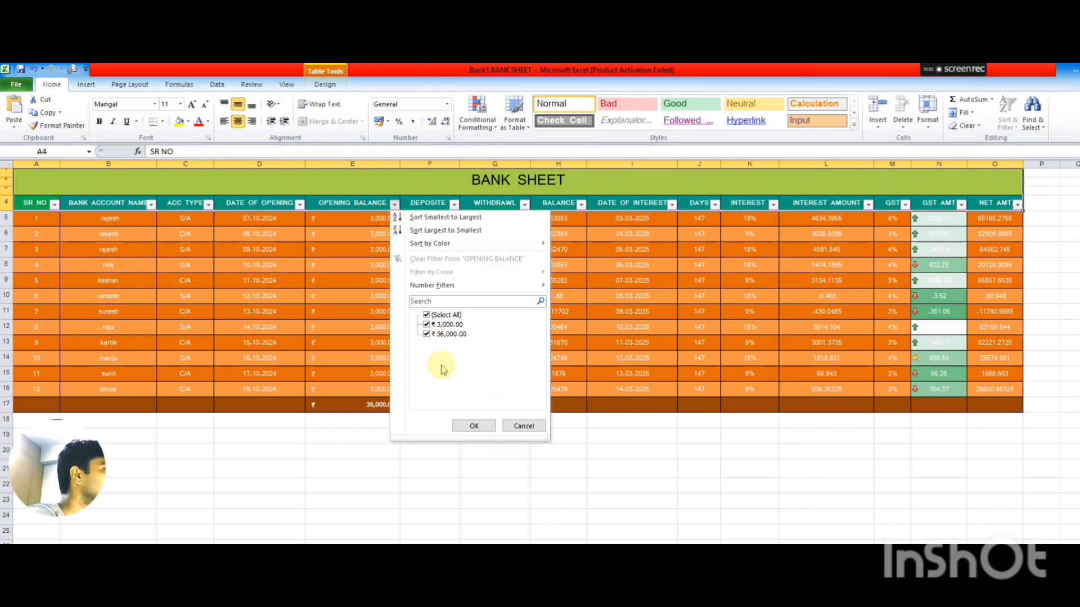
{"action": "left_click", "coordinate": [426, 325]}
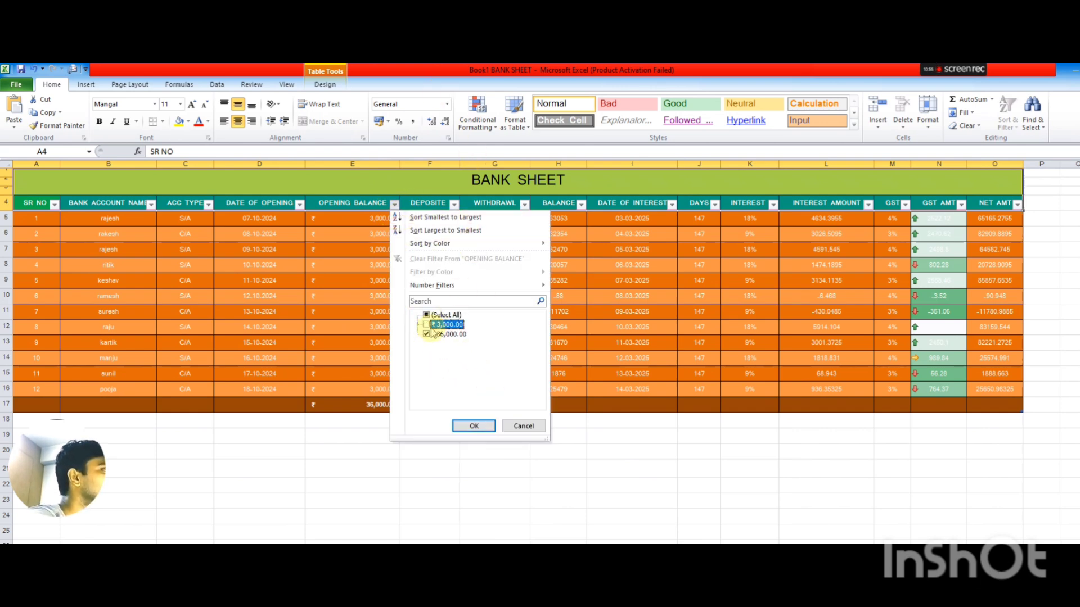
{"action": "left_click", "coordinate": [474, 426]}
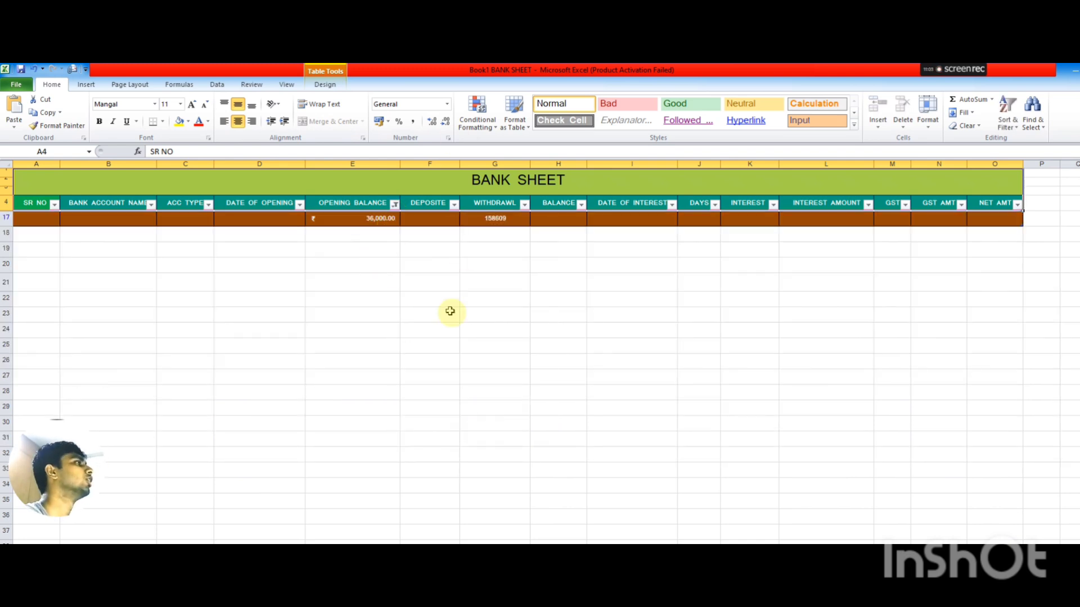
Step: Reset the OPENING BALANCE filter to include all values
{"action": "left_click", "coordinate": [396, 203]}
{"action": "left_click", "coordinate": [426, 315]}
{"action": "left_click", "coordinate": [476, 426]}
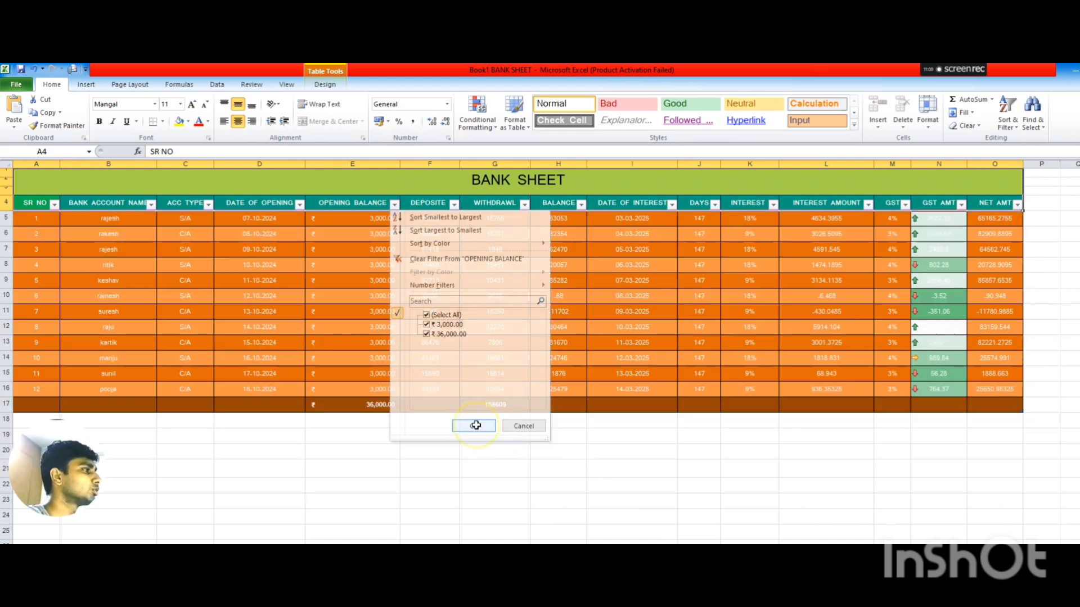
Step: Open the Find & Select options
{"action": "left_click", "coordinate": [1034, 127]}
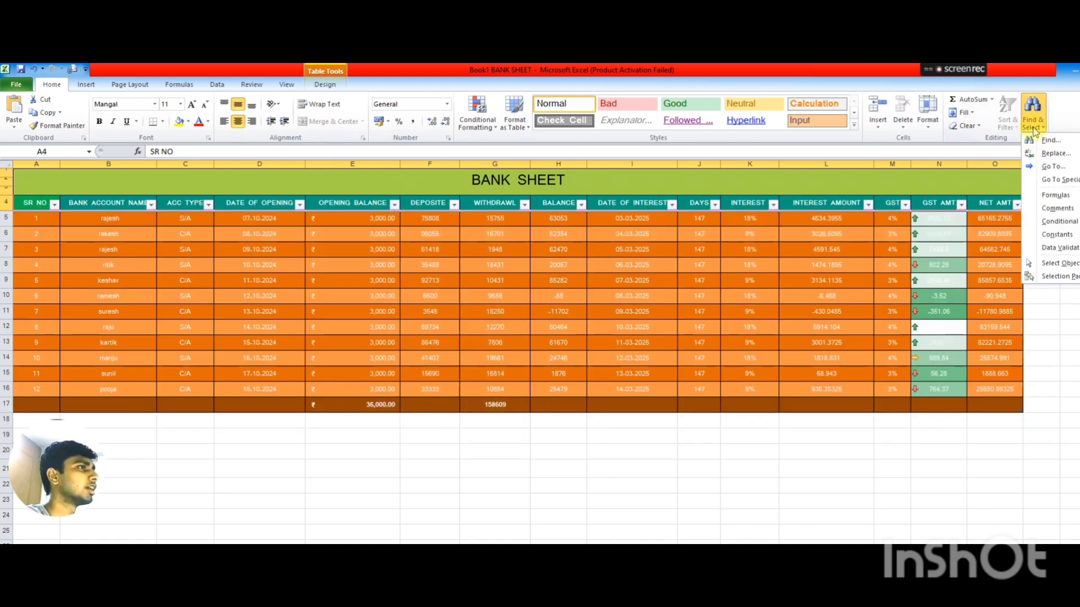